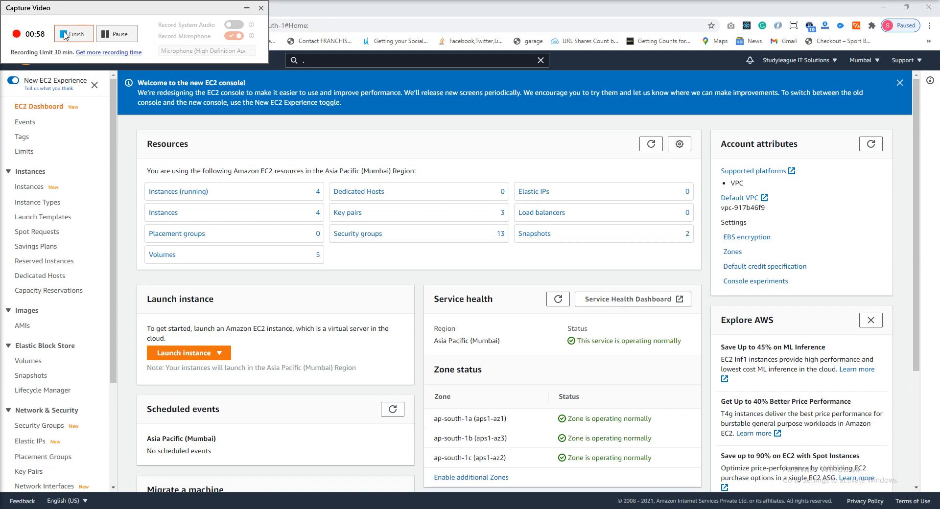
- Open the running instances list and view the connection options for the temp instance, returning to the list without connecting
click(191, 195)
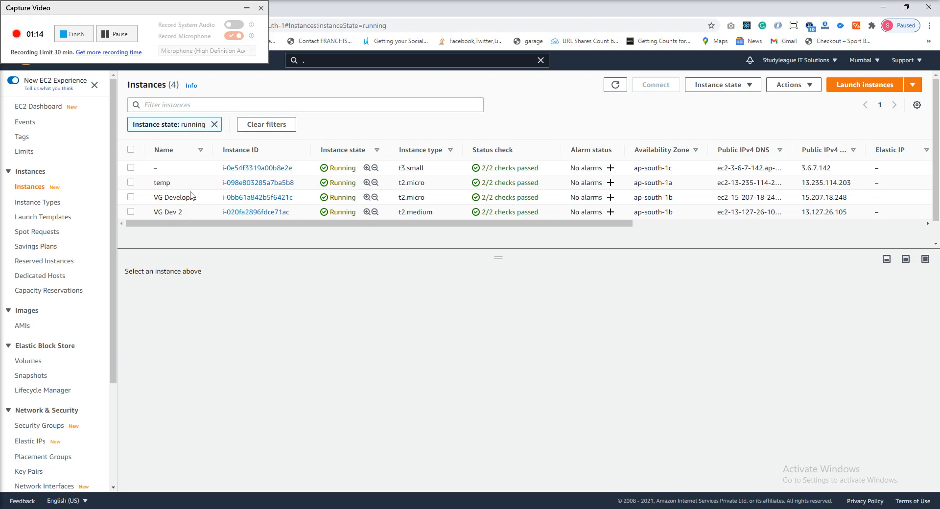
click(130, 183)
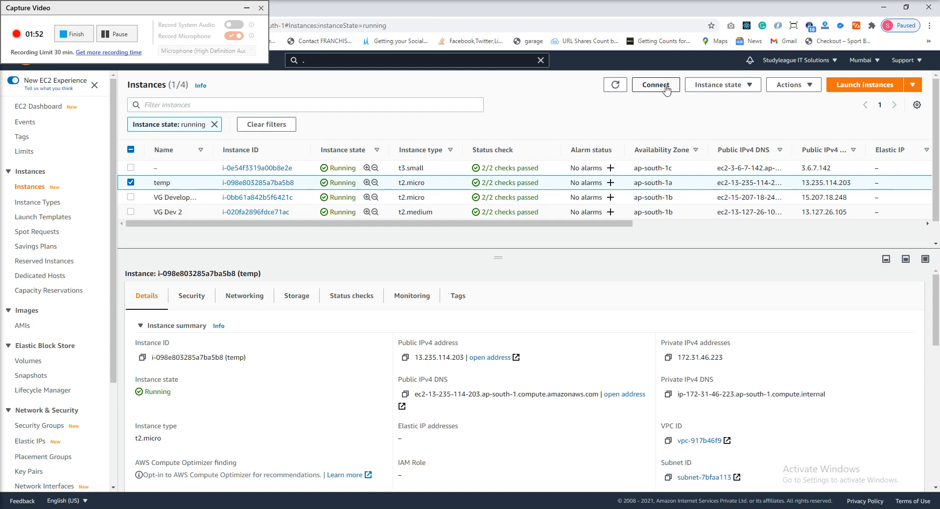
right_click(306, 185)
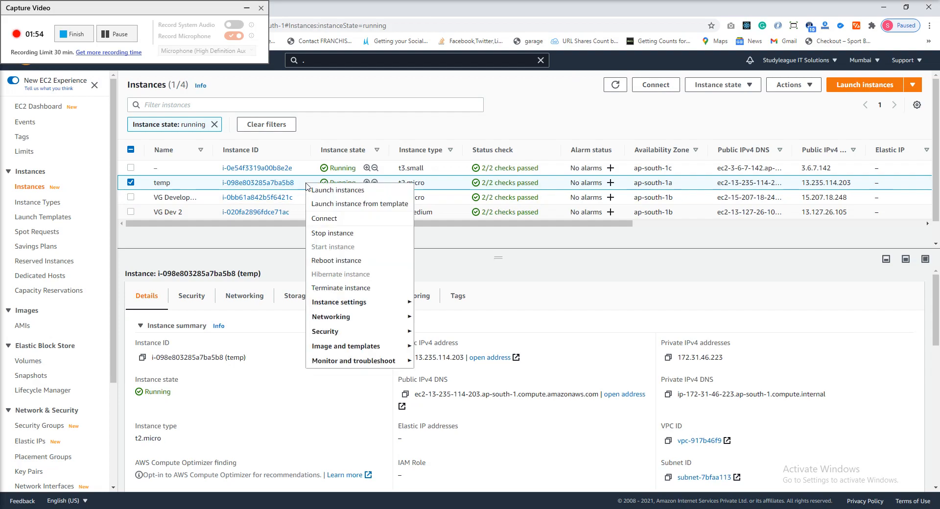
click(349, 224)
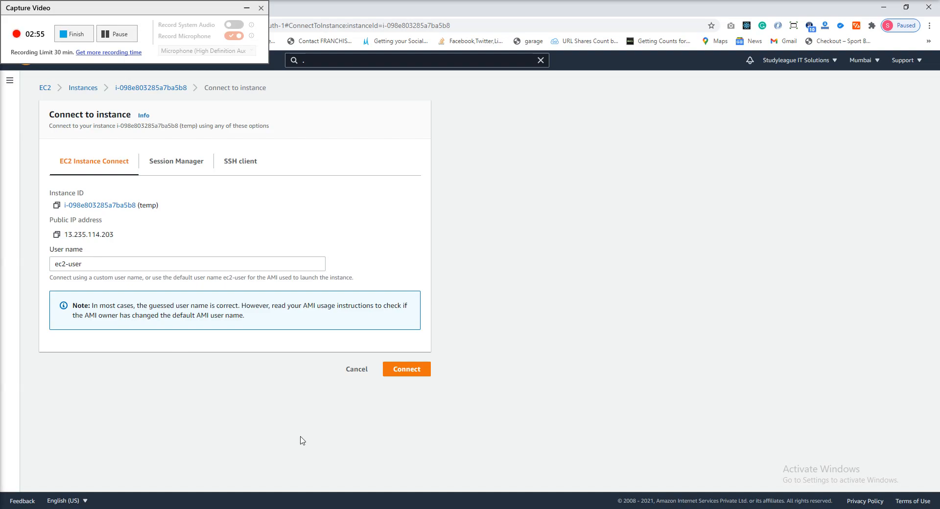
click(359, 371)
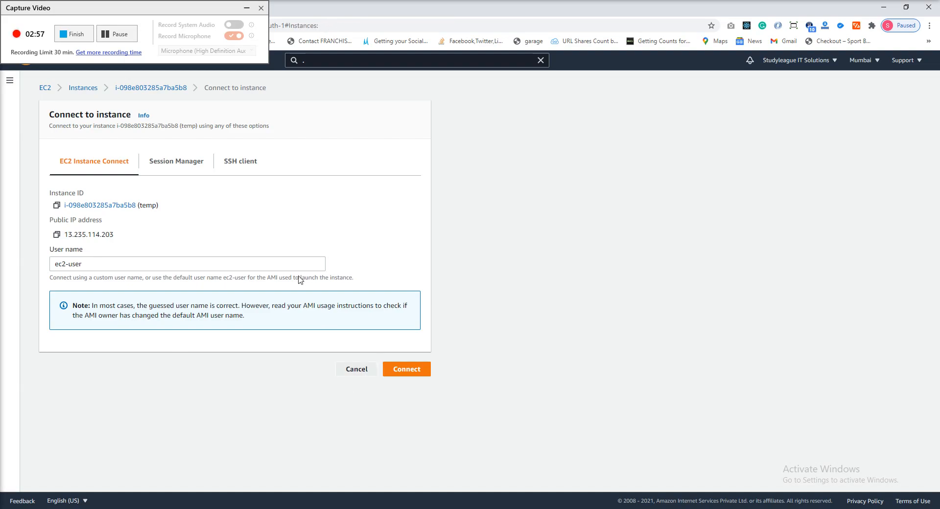
- Examine the machine images offered when launching an instance, including Ubuntu Server 20.04 LTS, and return to the instances list
click(876, 87)
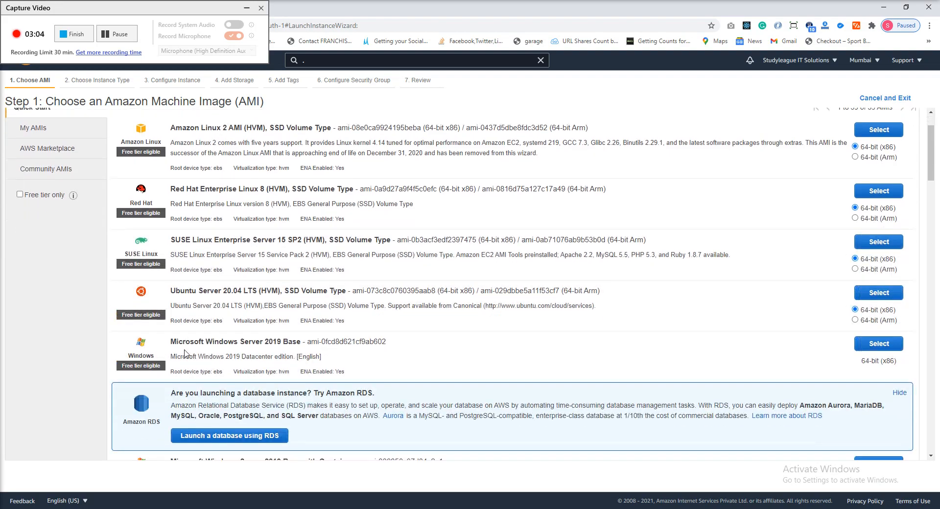
scroll(185, 307, down, 2)
drag(199, 254, 306, 254)
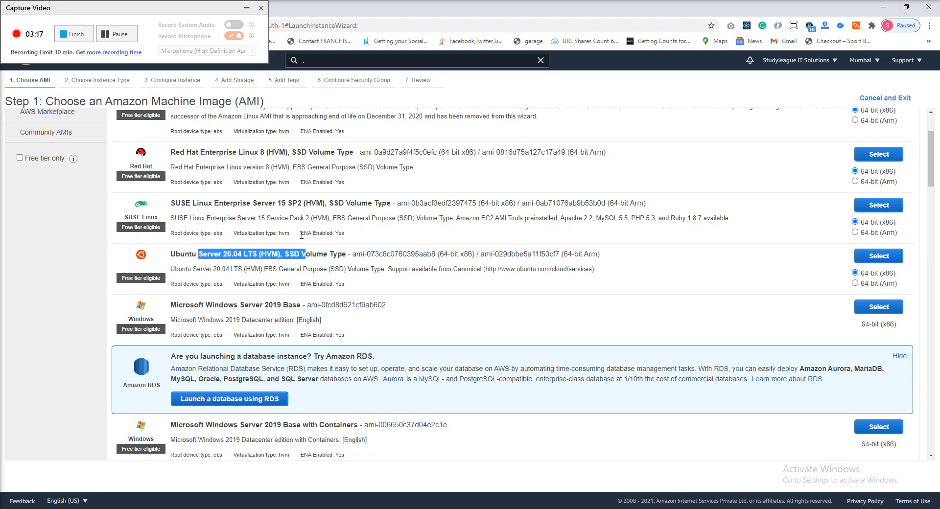
scroll(301, 248, up, 2)
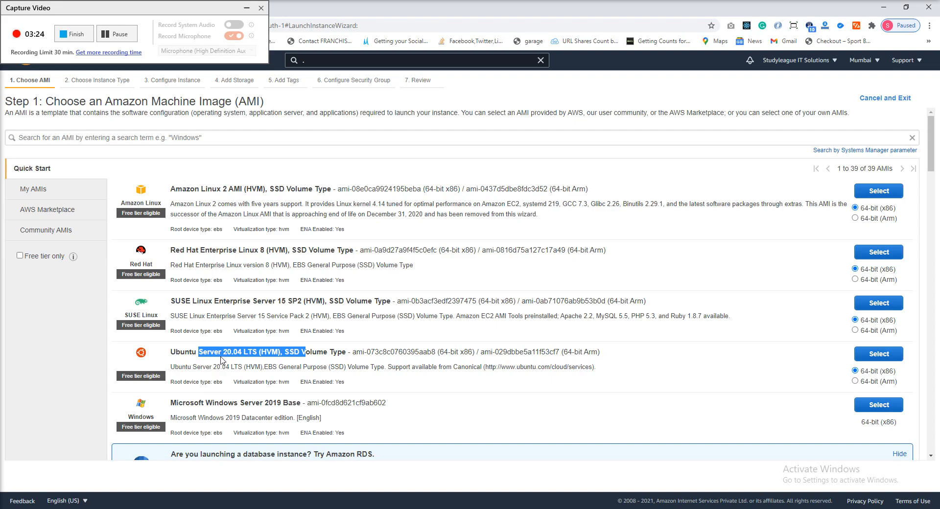
click(192, 354)
drag(169, 354, 199, 352)
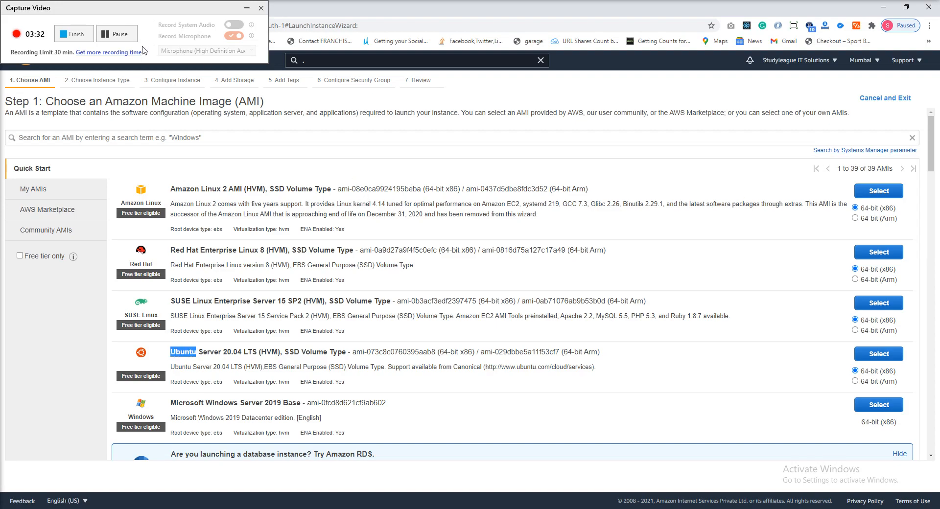
click(246, 8)
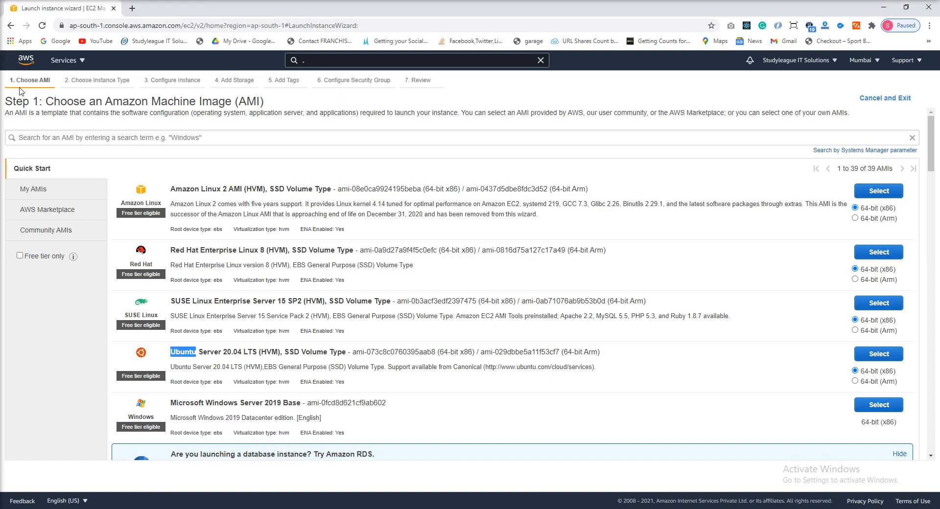
click(11, 26)
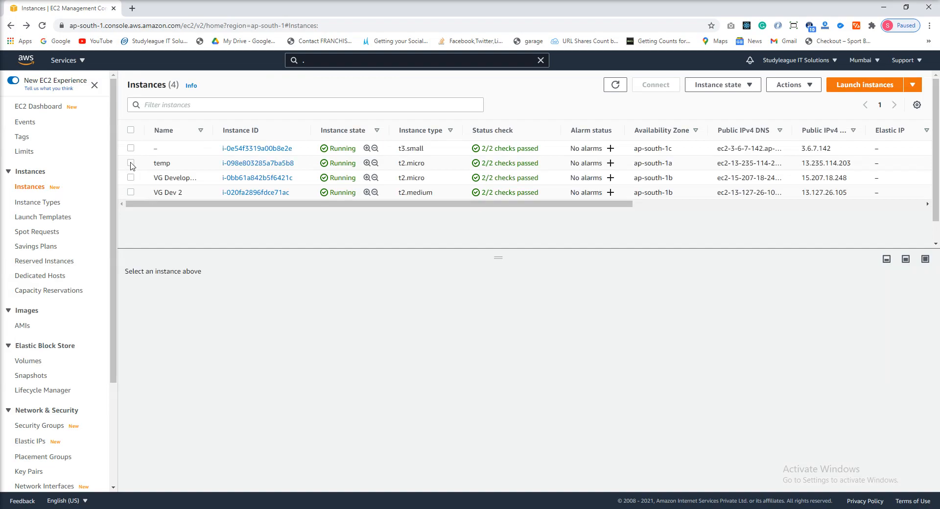
- Open the connection page for the temp instance and enter ec2-user as the EC2 Instance Connect user name
click(131, 163)
click(656, 85)
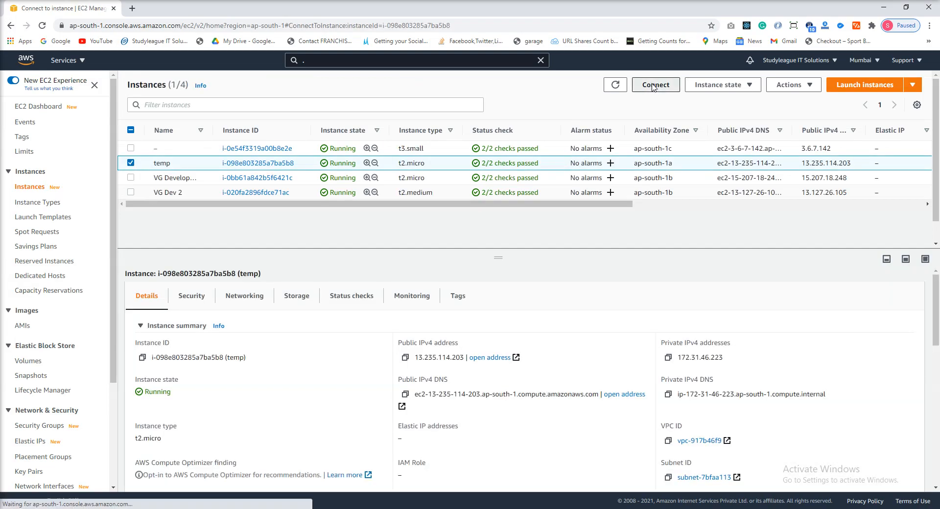
click(89, 265)
key(ctrl+a)
key(BackSpace)
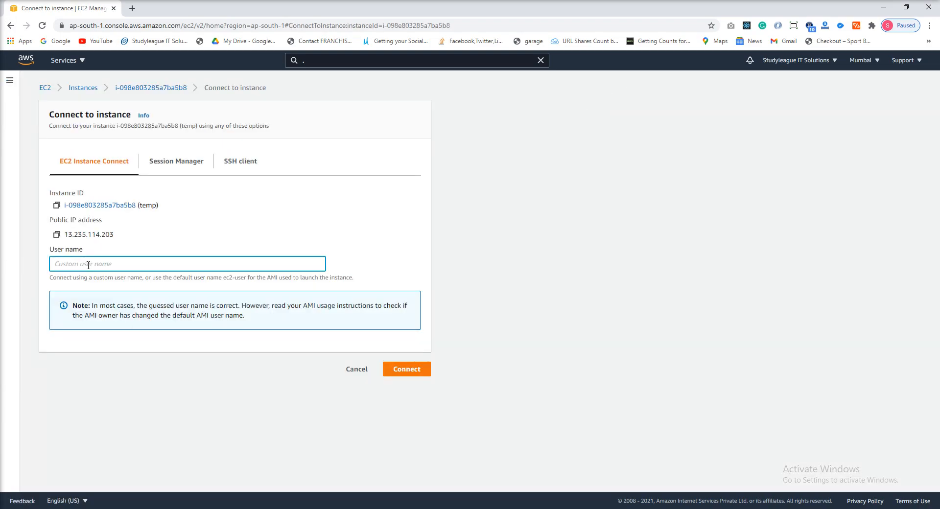
text(ec2-user)
- Try root as the user name, set it back to ec2-user, and connect to the temp instance in the browser
double_click(90, 262)
triple_click(90, 263)
text(root)
key(ctrl+a)
key(BackSpace)
text(ec2-user)
click(417, 375)
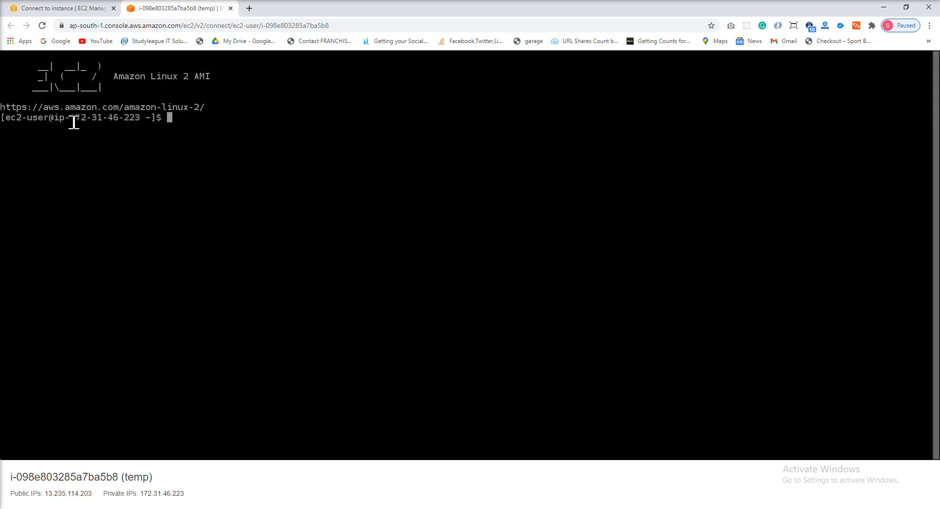
- Compare the IP address in the terminal prompt with the private IPv4 address in the temp instance's details
drag(10, 119, 141, 123)
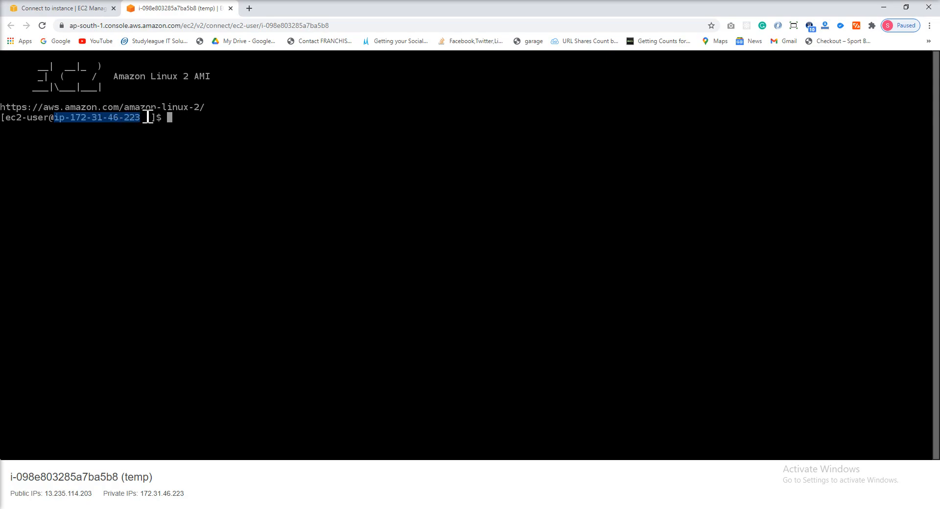
click(64, 8)
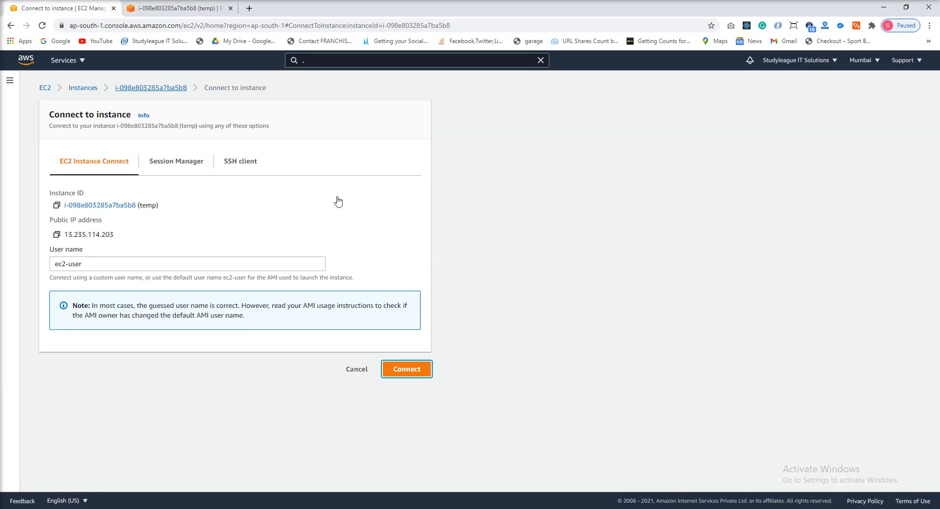
click(93, 89)
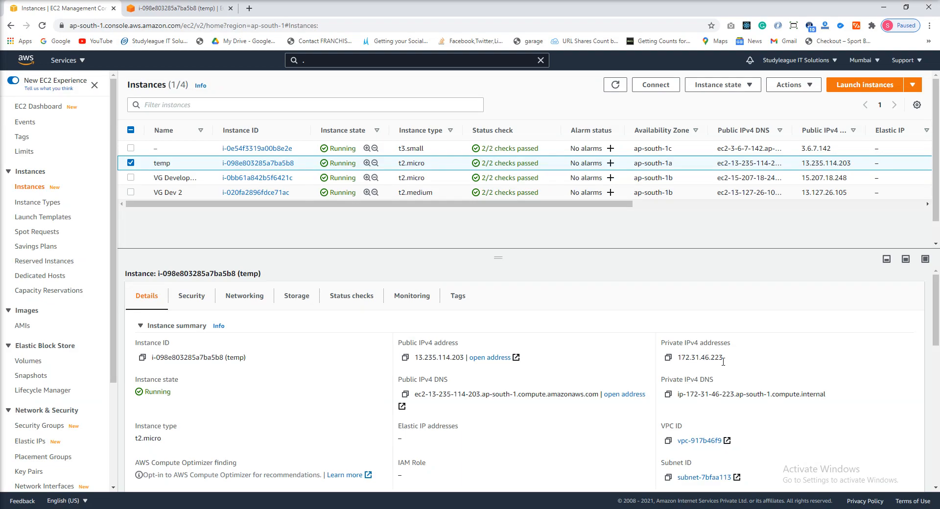
click(208, 11)
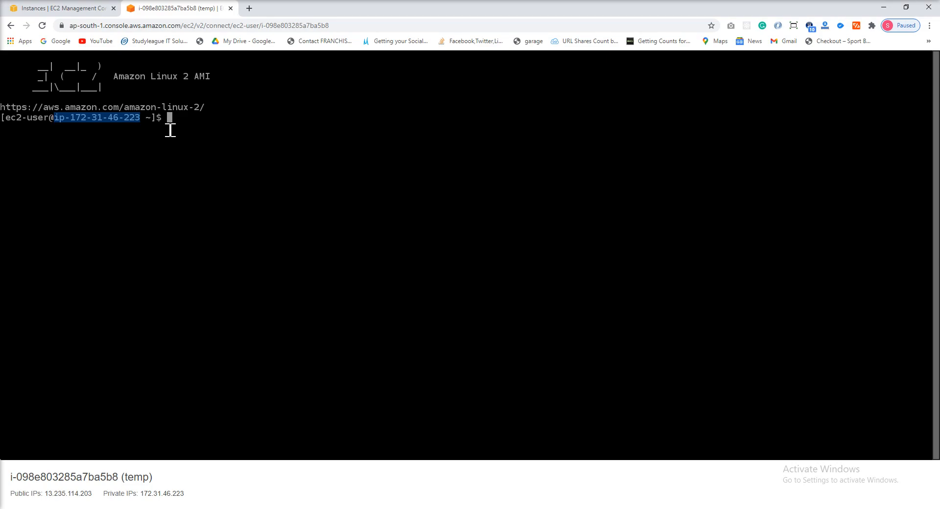
- Search the web for "putty download for windows 10" in a new tab and open the putty.org download page
key(ctrl+t)
text(p)
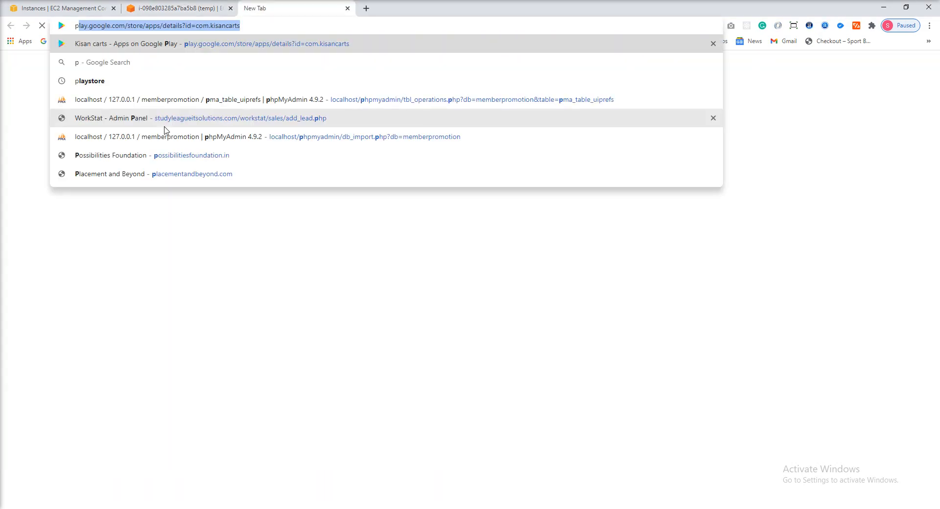
text(utty)
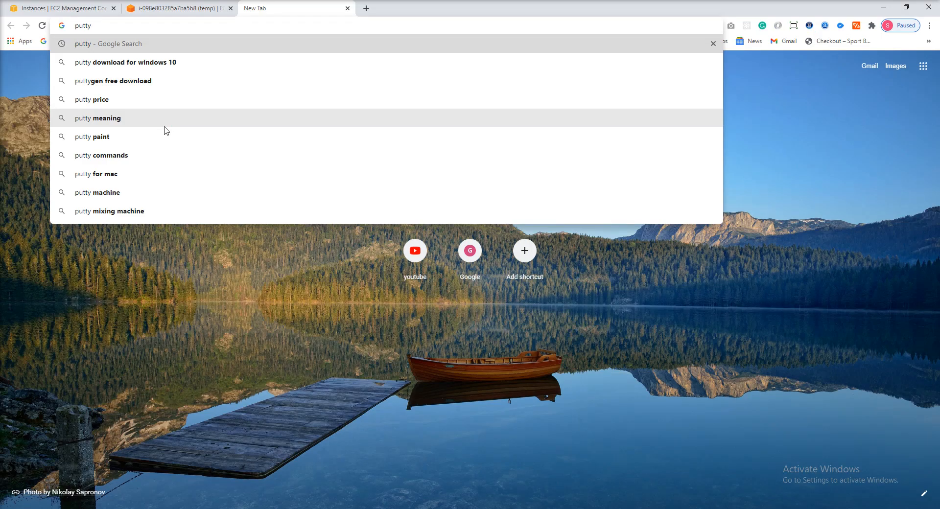
key(Down)
key(Return)
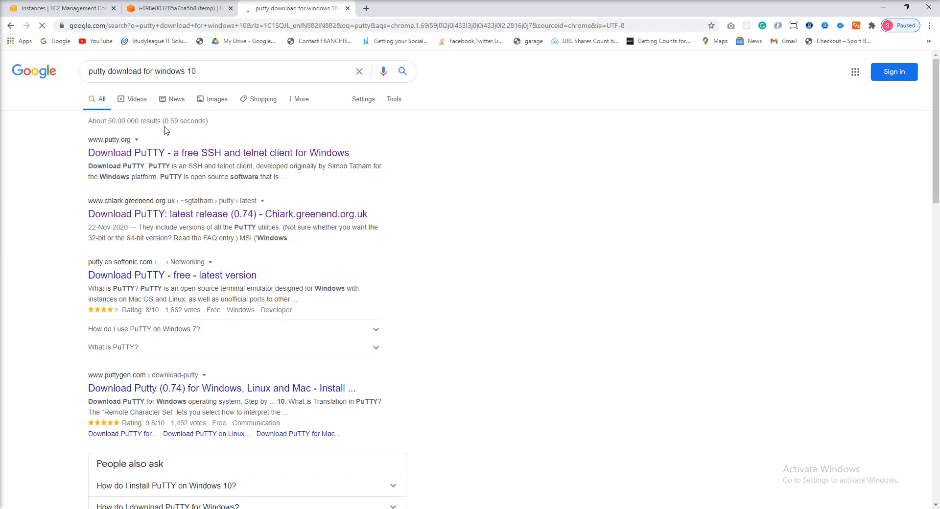
click(165, 151)
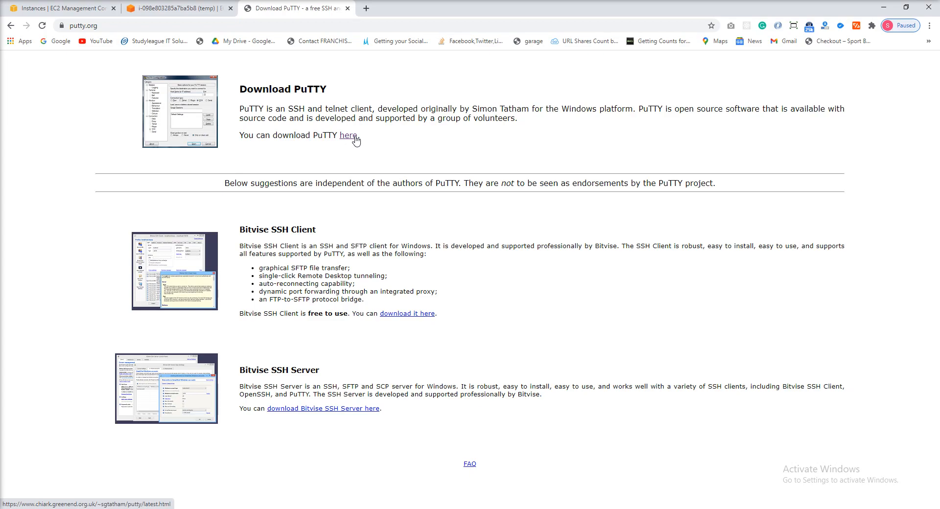
- Search the computer for installed putty programs and return to the download page without launching one
key(super)
text(putty)
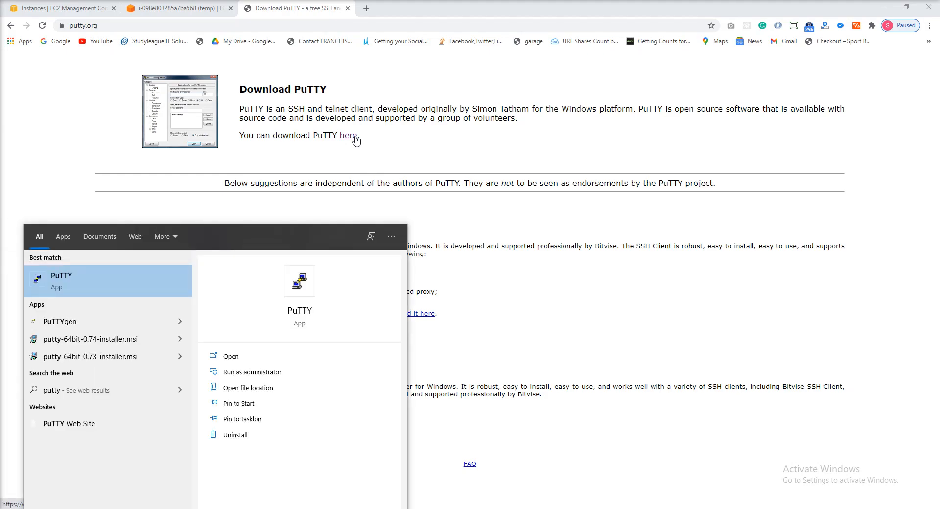
key(Down)
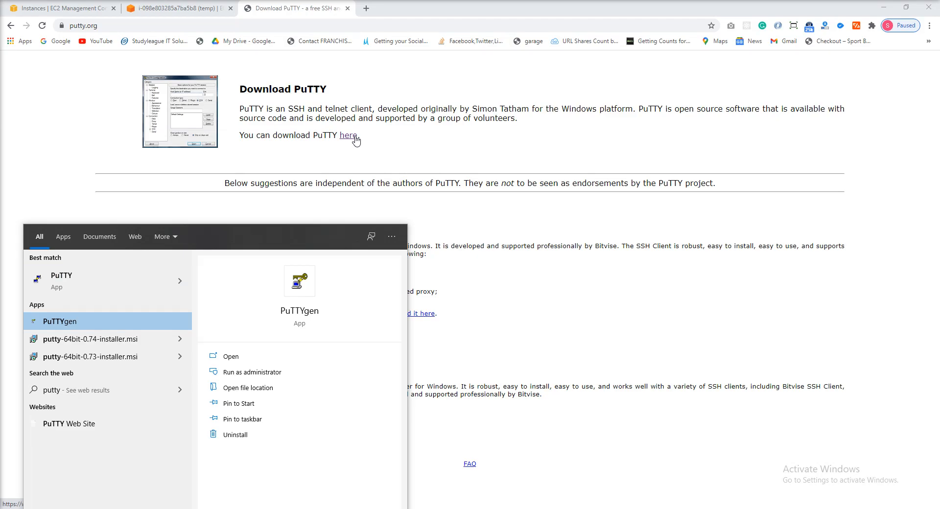
key(Up)
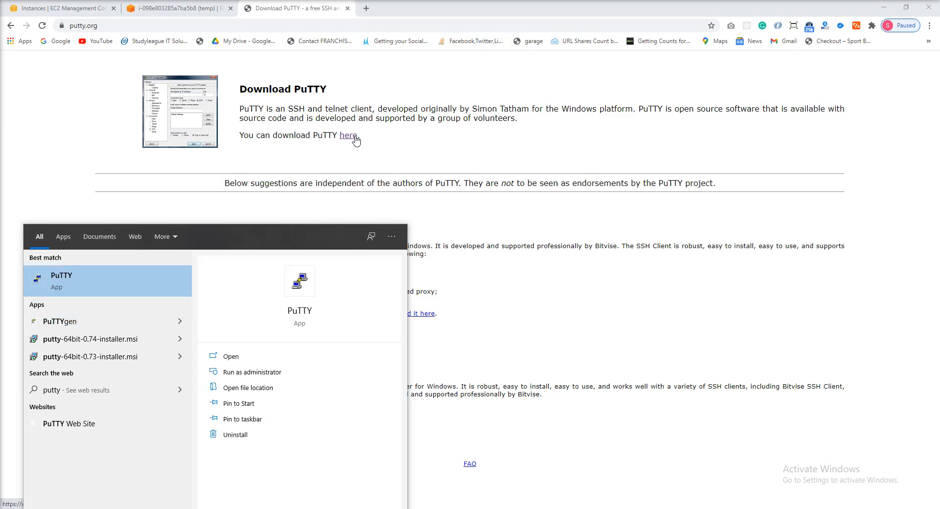
key(super)
click(343, 124)
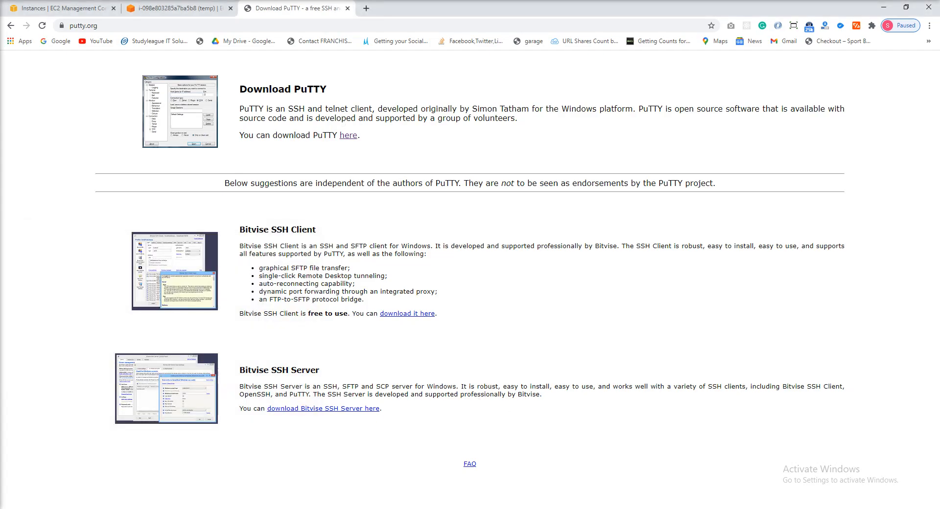
click(245, 508)
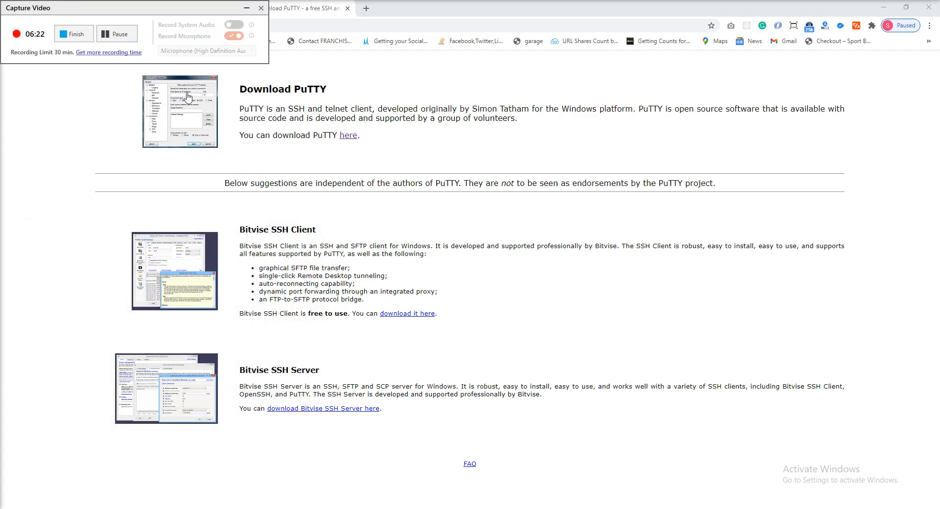
click(243, 12)
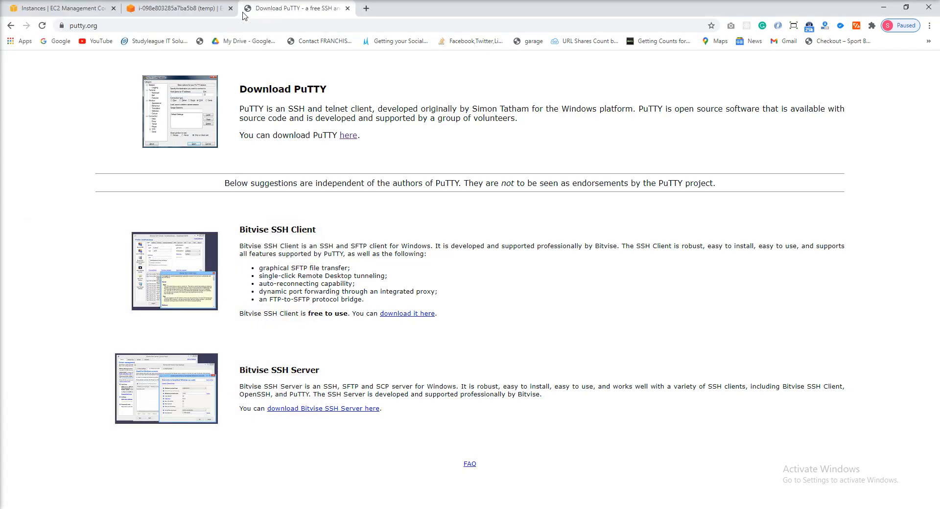
- Close the putty.org page and launch the installed PuTTY application
click(348, 9)
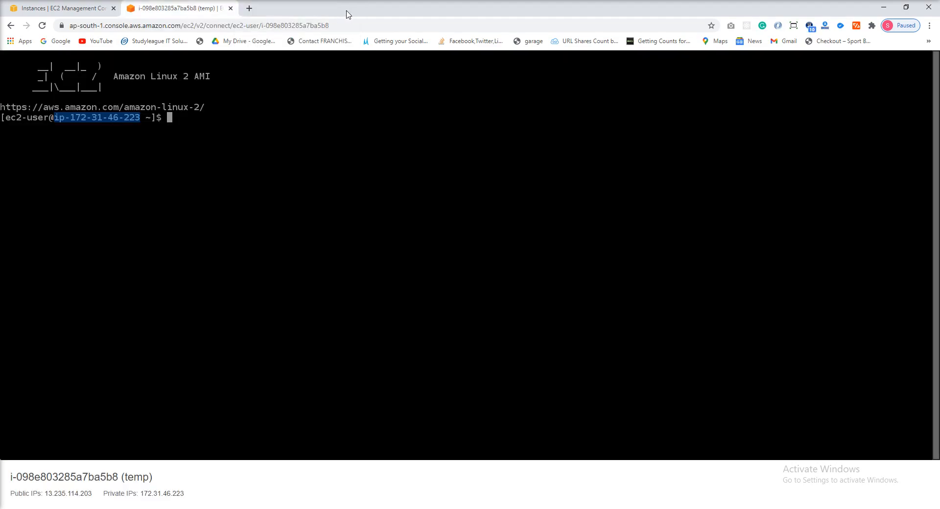
key(super)
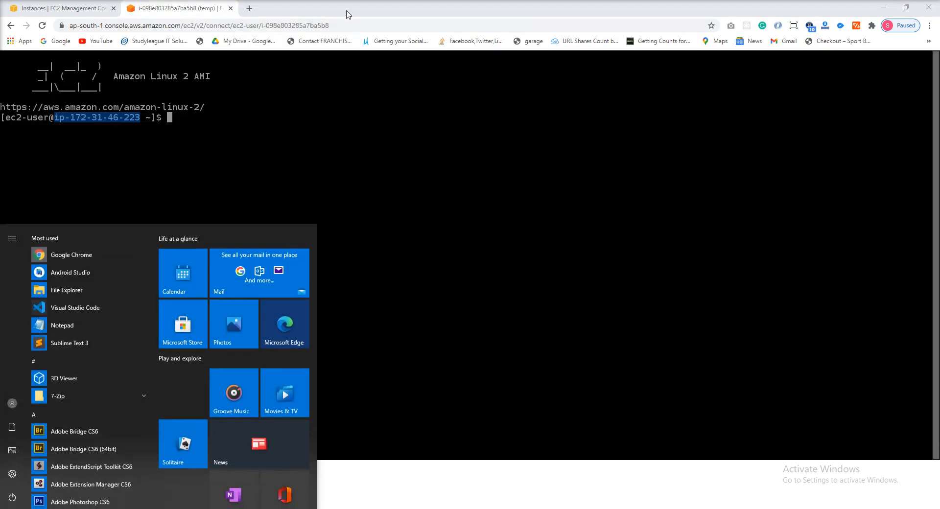
text(p)
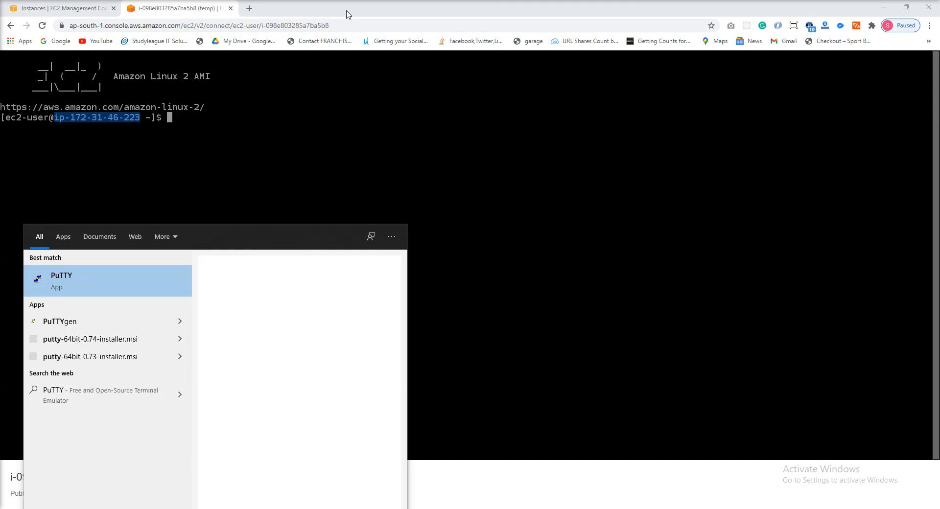
key(Return)
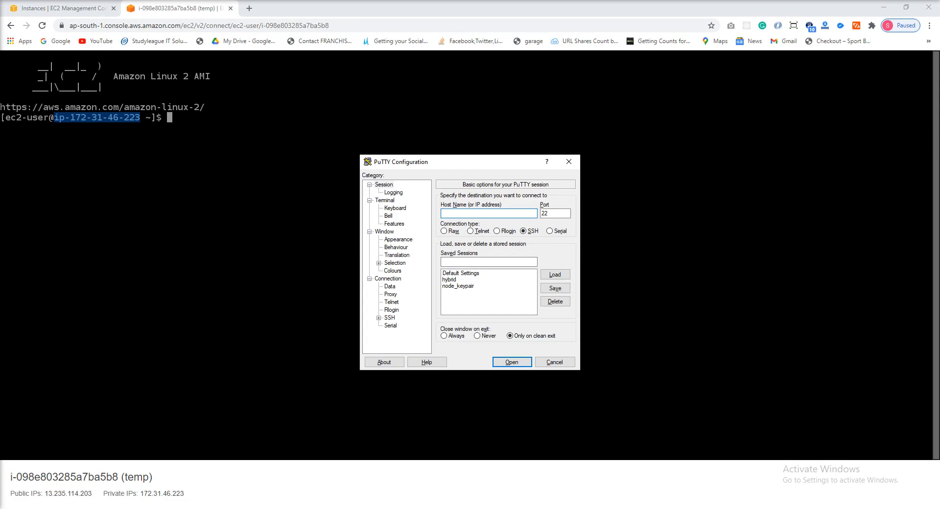
- Copy the temp instance's public IPv4 address, 13.235.114.203, from the EC2 console into PuTTY's host name field
click(239, 4)
key(alt+Tab)
click(54, 9)
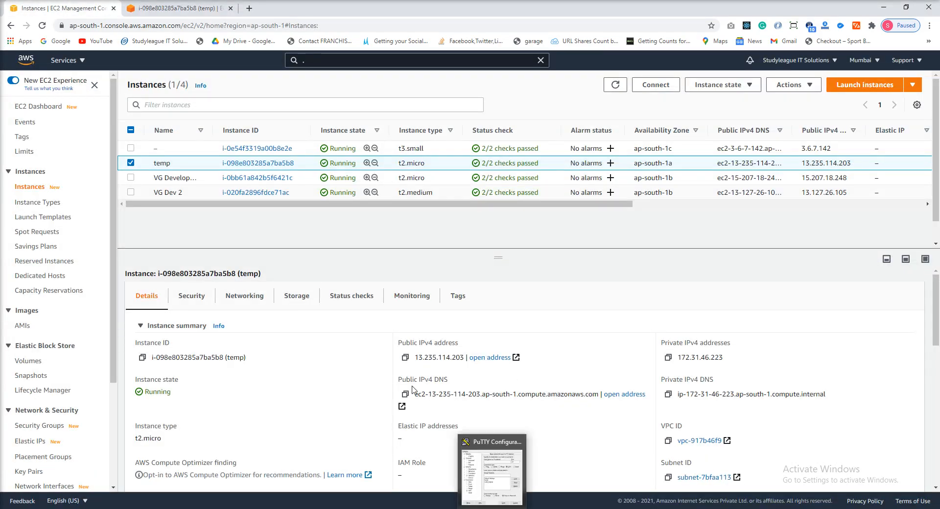
click(406, 359)
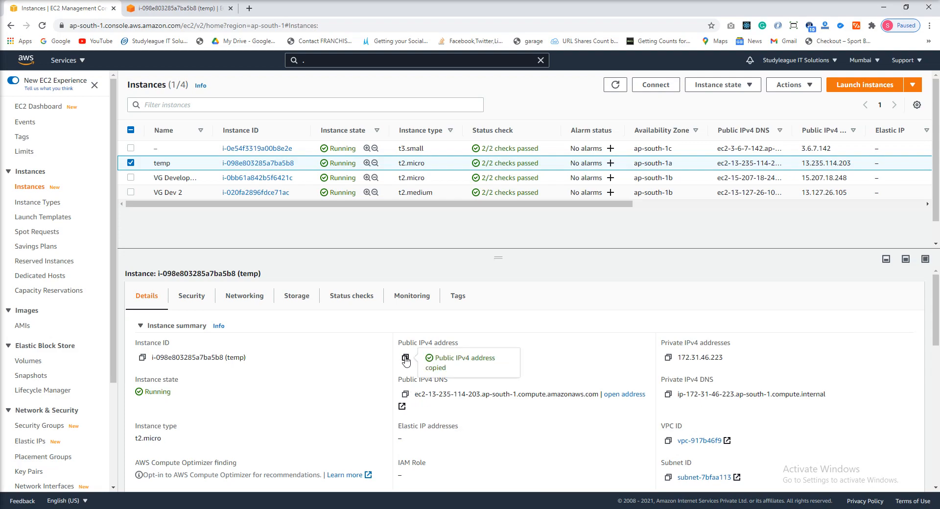
key(alt+Tab)
key(ctrl+v)
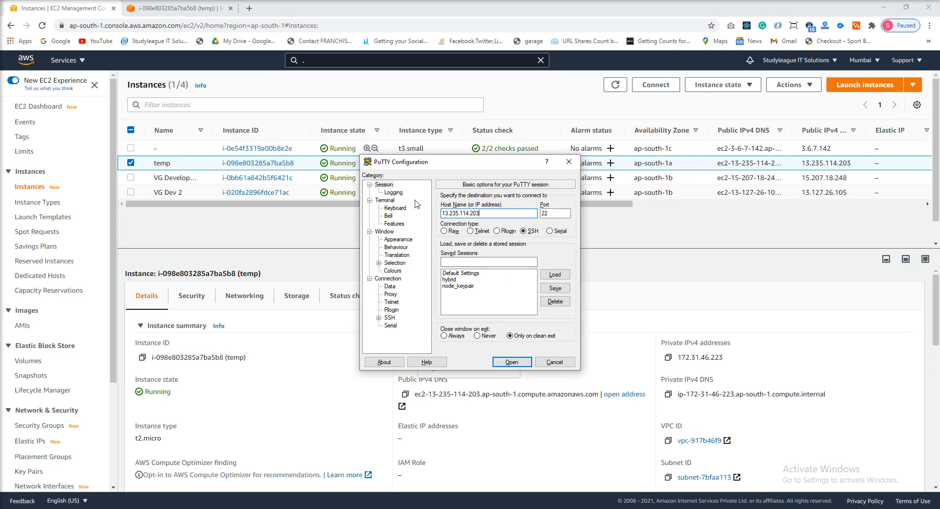
- Expand PuTTY's SSH settings category, then find and launch the installed PuTTYgen key generator
click(379, 318)
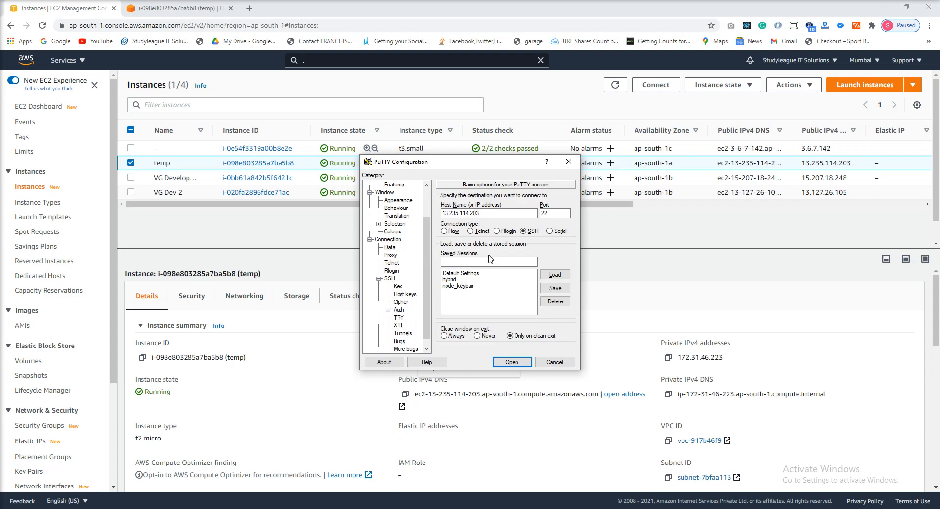
key(super)
text(putty)
key(Down)
key(Down)
key(Down)
key(Down)
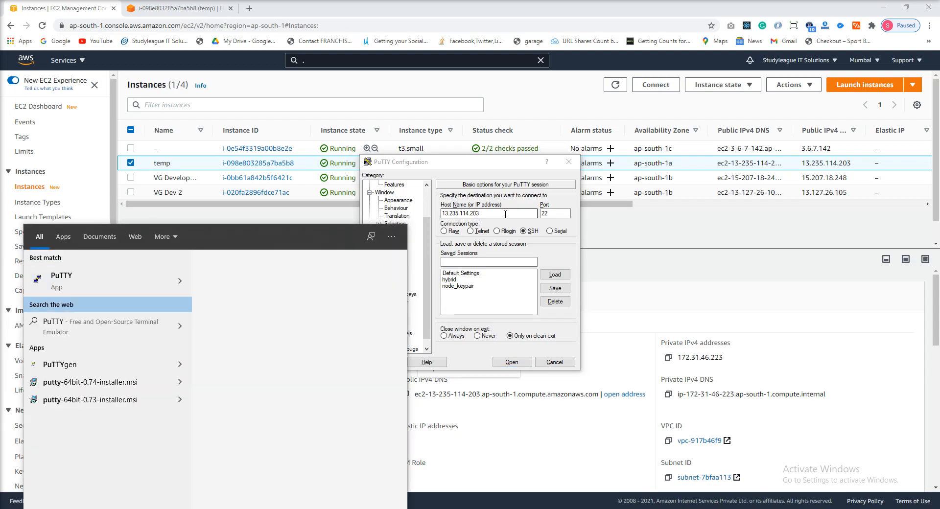
key(Return)
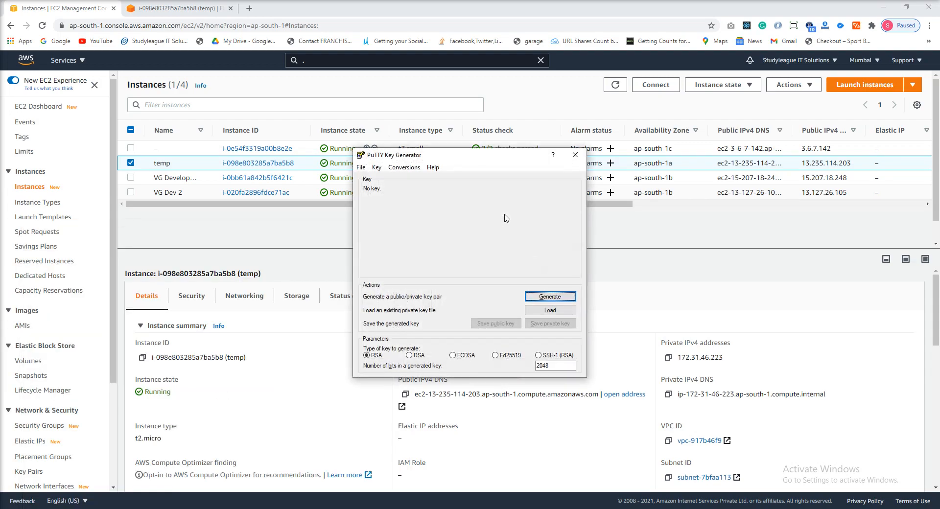
drag(450, 160, 303, 102)
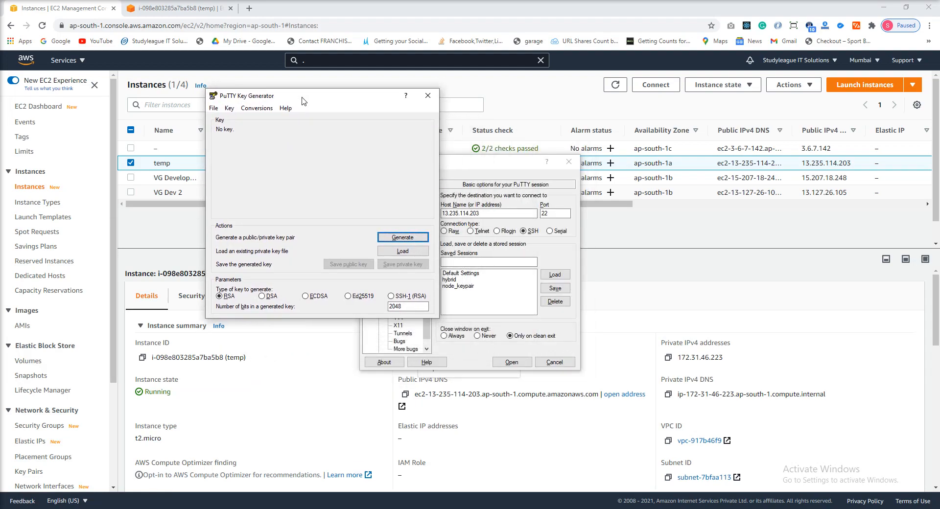
- Load the temp.pem private key from Downloads into PuTTYgen, with all file types shown
click(408, 253)
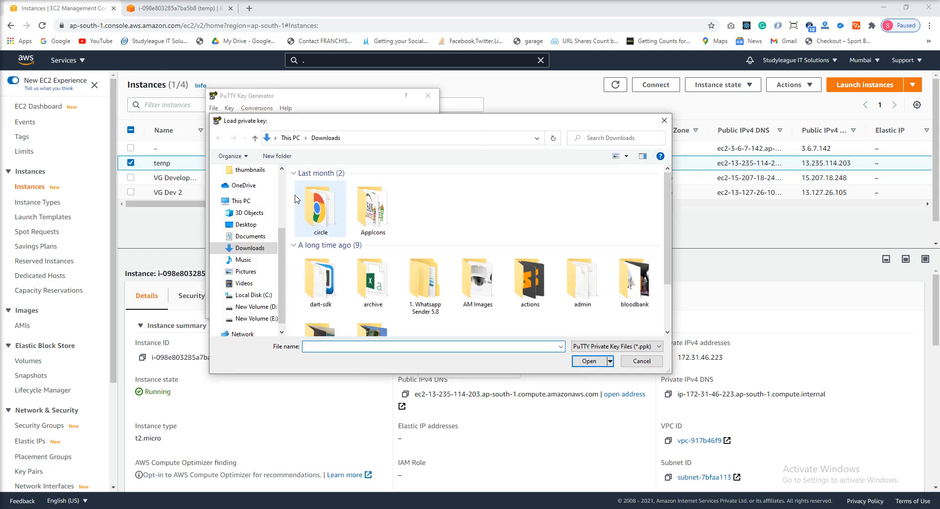
scroll(253, 209, up, 3)
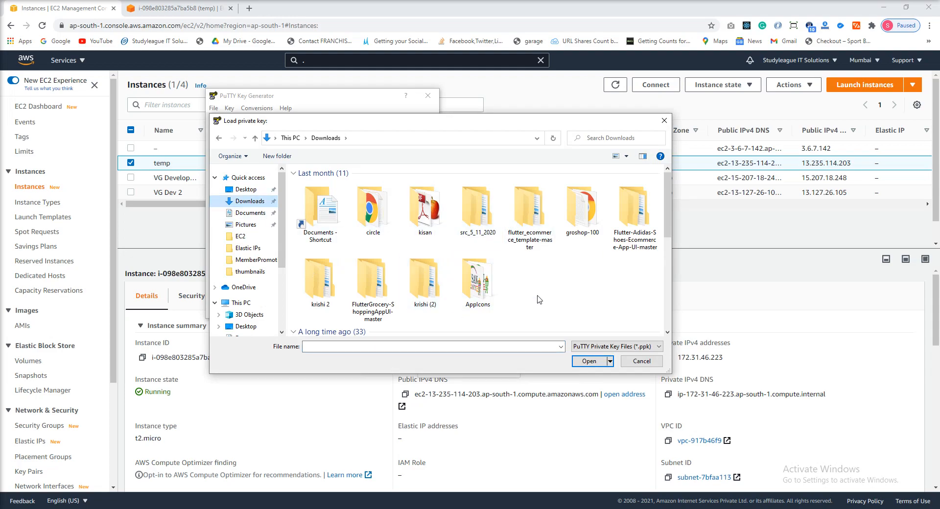
drag(670, 232, 674, 264)
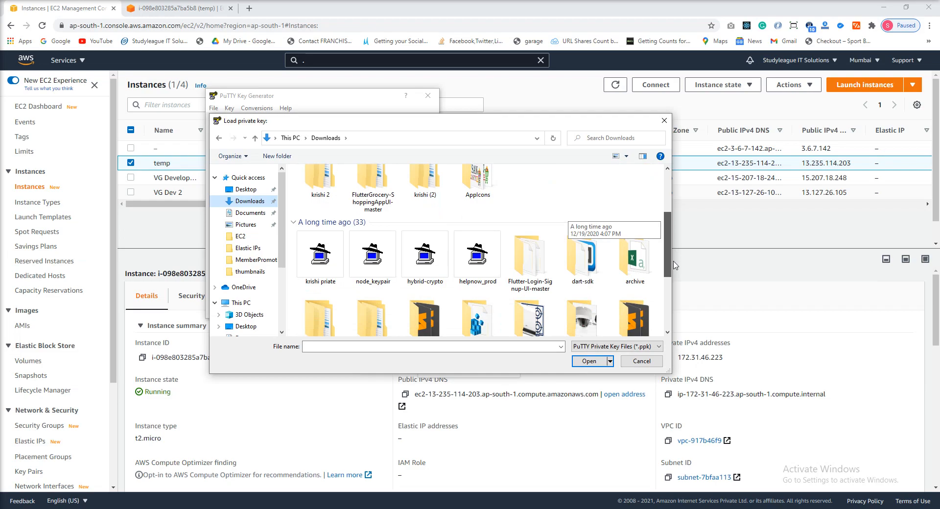
drag(674, 265, 673, 276)
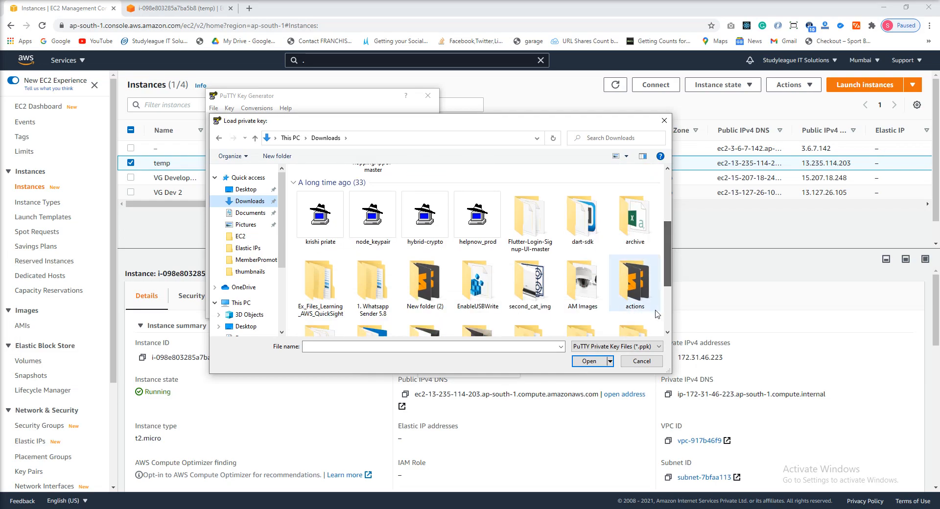
click(645, 350)
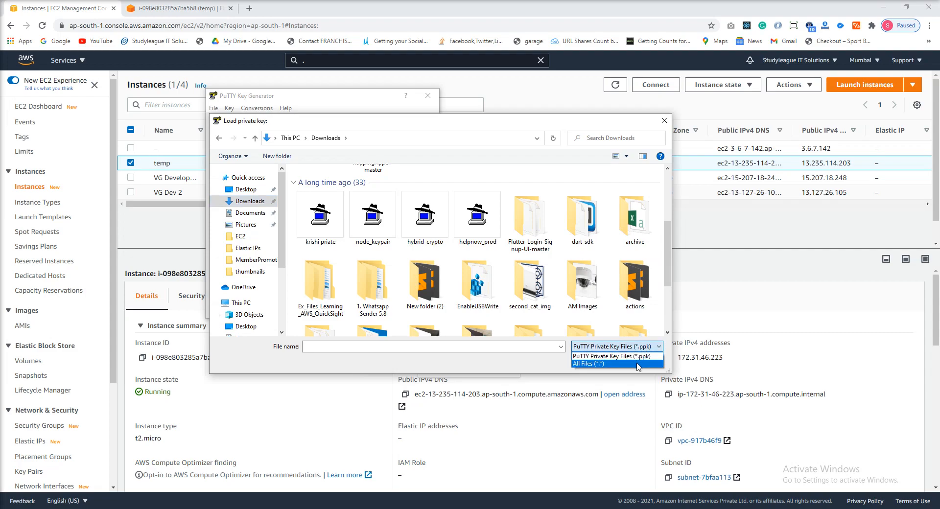
click(638, 365)
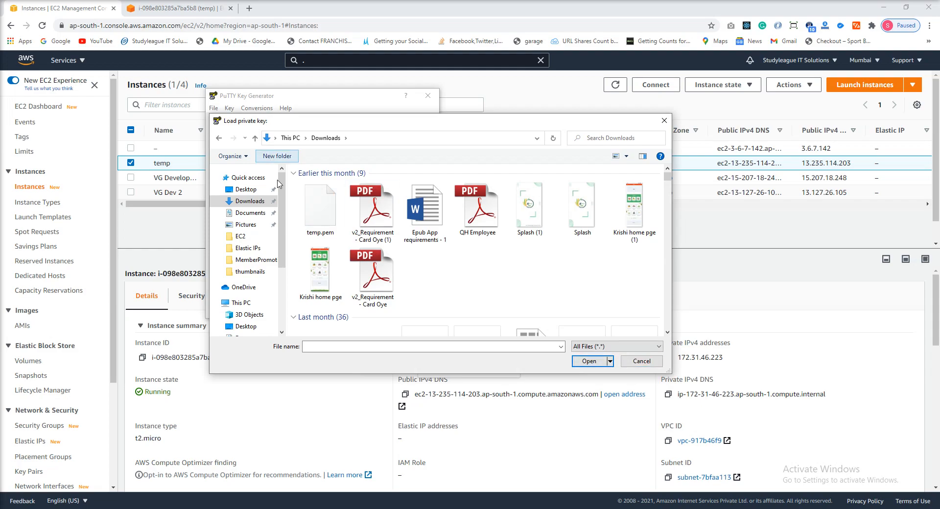
click(324, 212)
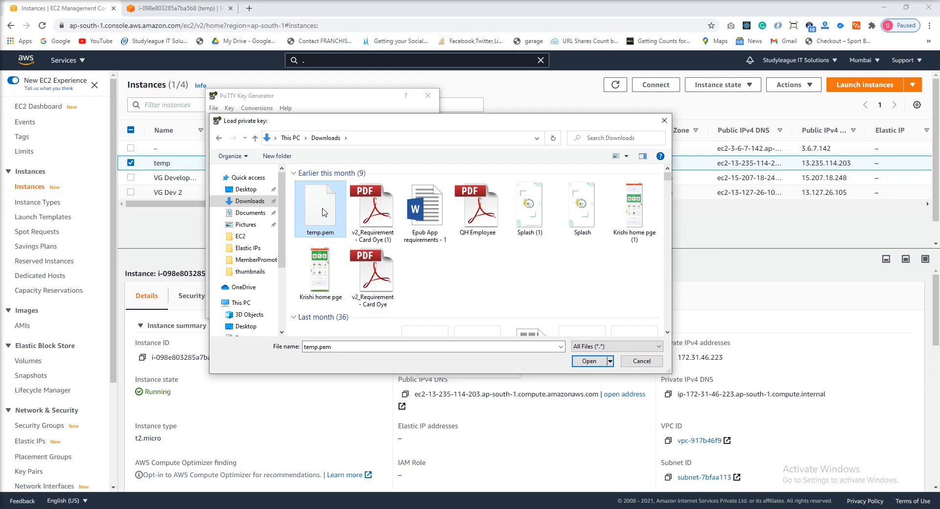
click(597, 361)
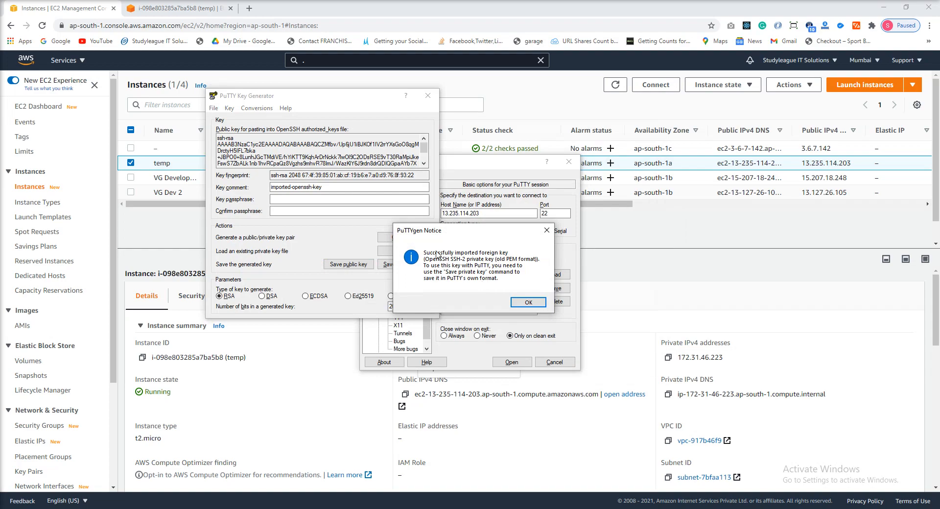
click(529, 302)
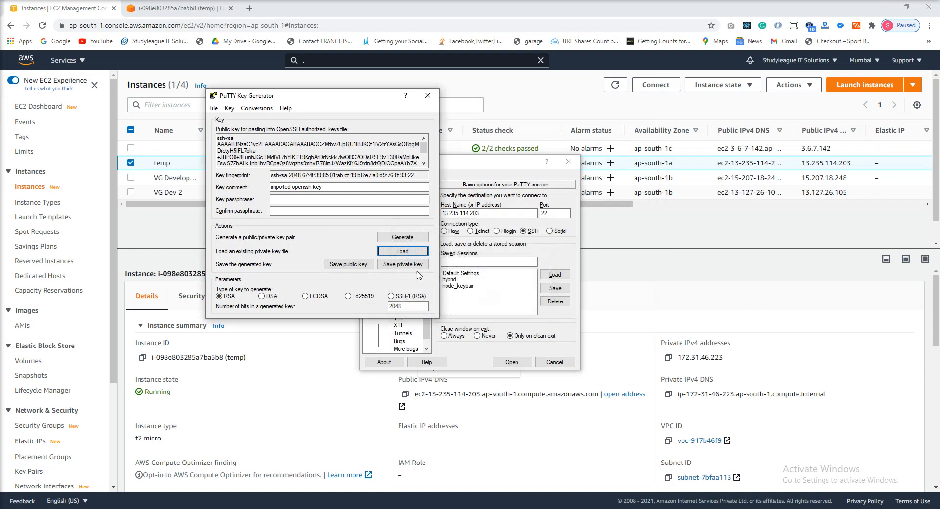
- Save the imported private key without a passphrase as a PuTTY private key file named temp in Downloads
click(416, 267)
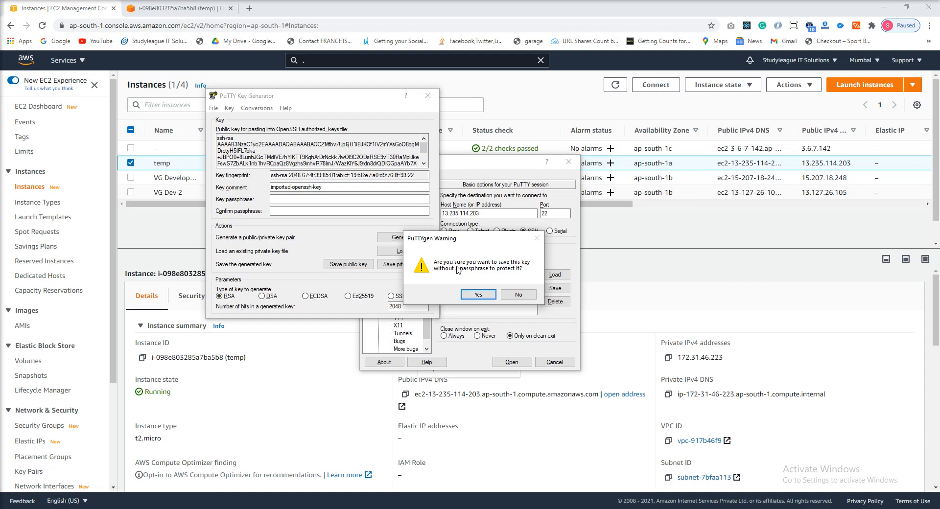
click(479, 295)
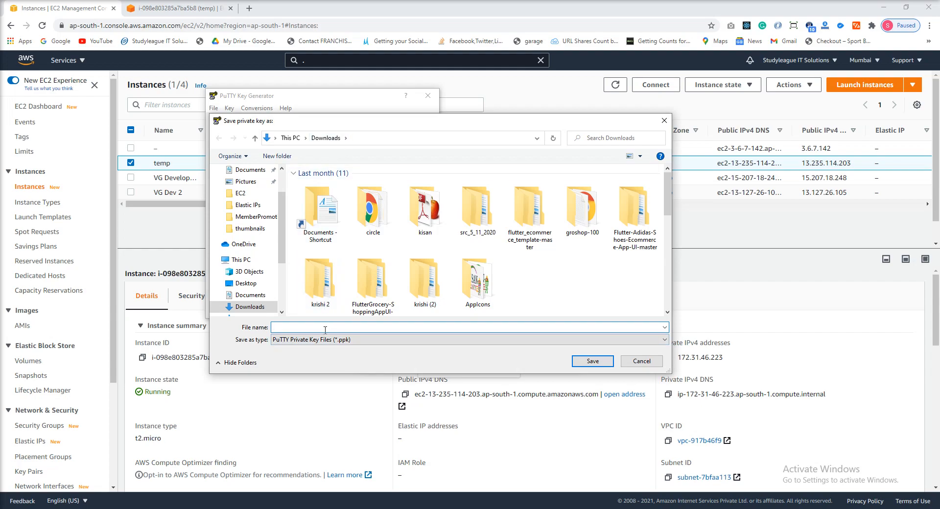
text(temp)
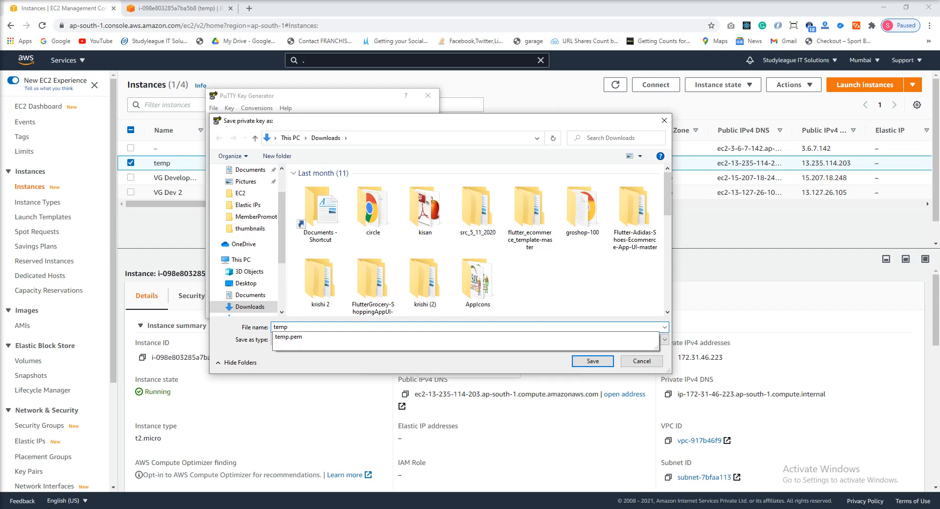
click(325, 330)
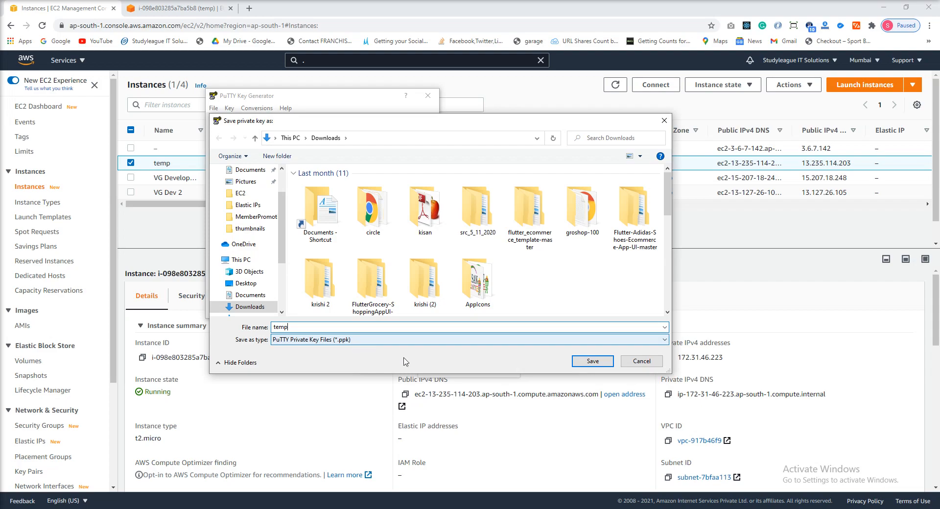
click(593, 362)
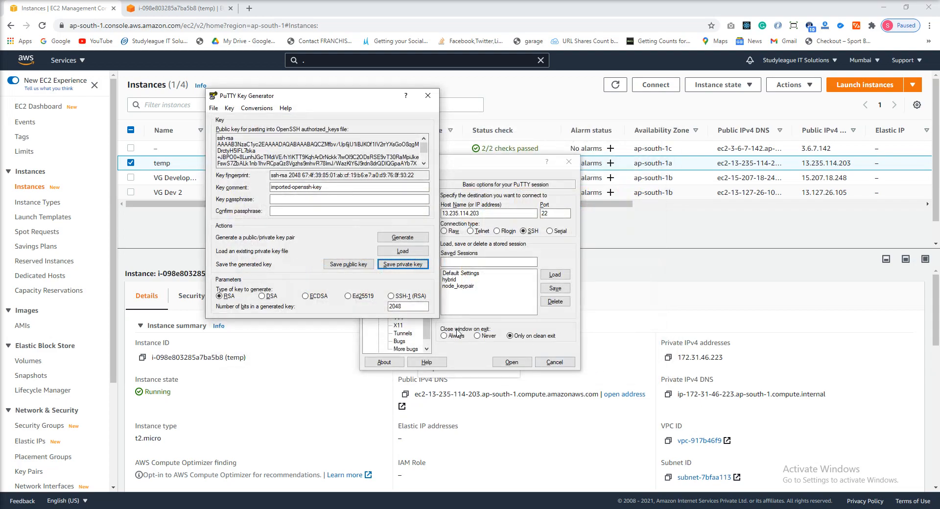
- Open Downloads in File Explorer and check the properties of the temp PuTTY key file alongside temp.pem
key(super+e)
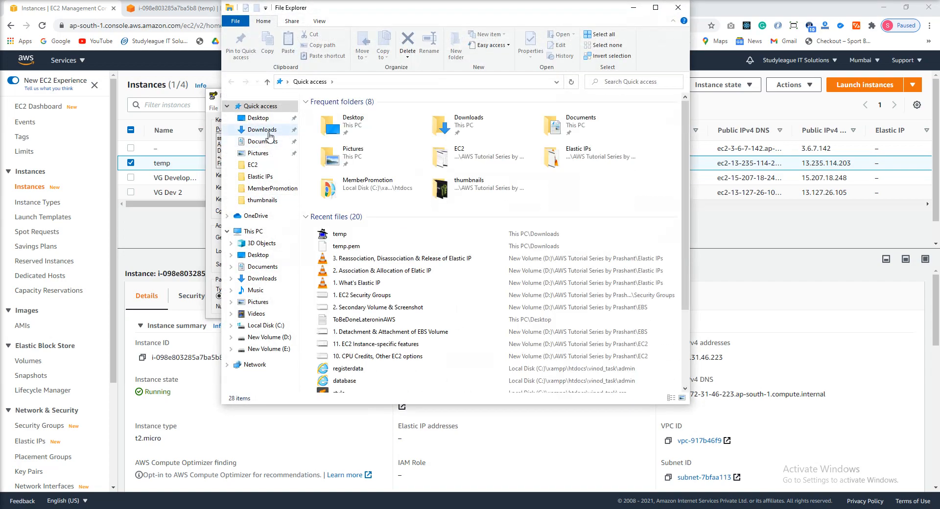
click(269, 133)
click(342, 139)
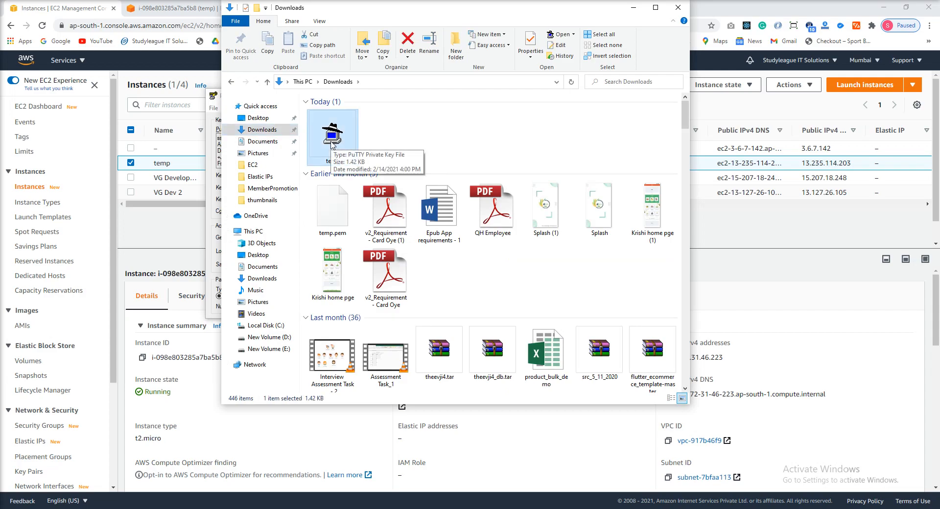
key(alt+Return)
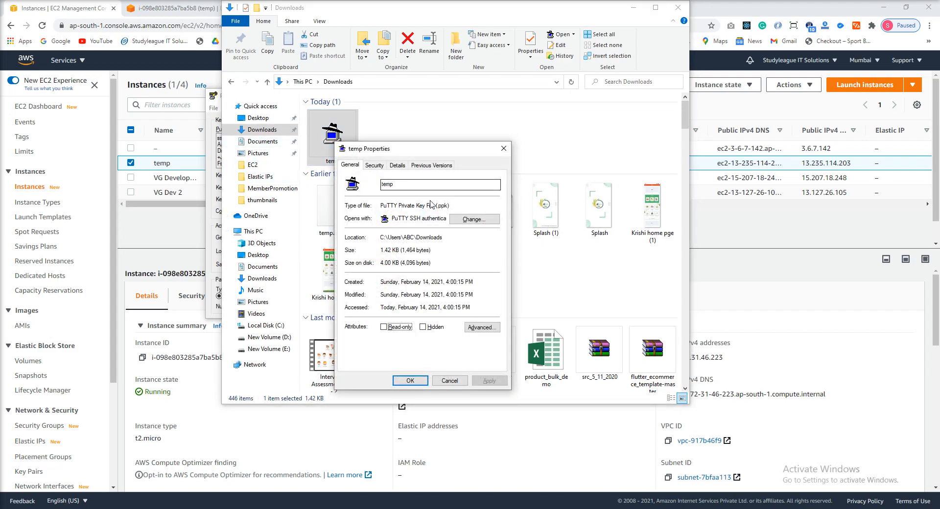
click(510, 155)
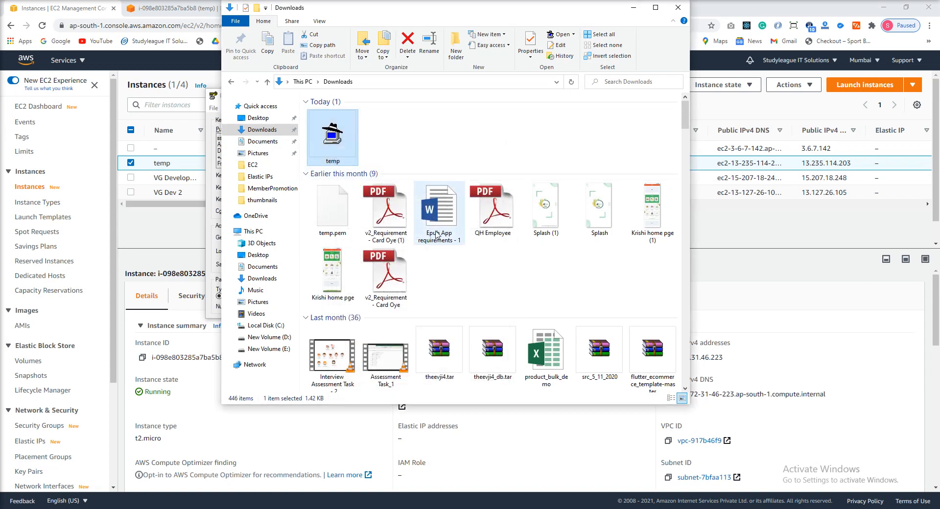
click(348, 221)
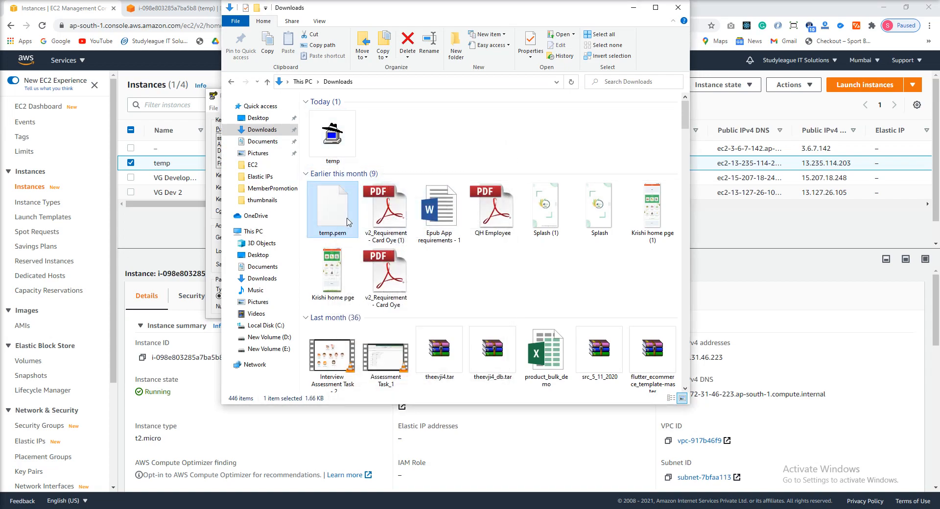
click(336, 155)
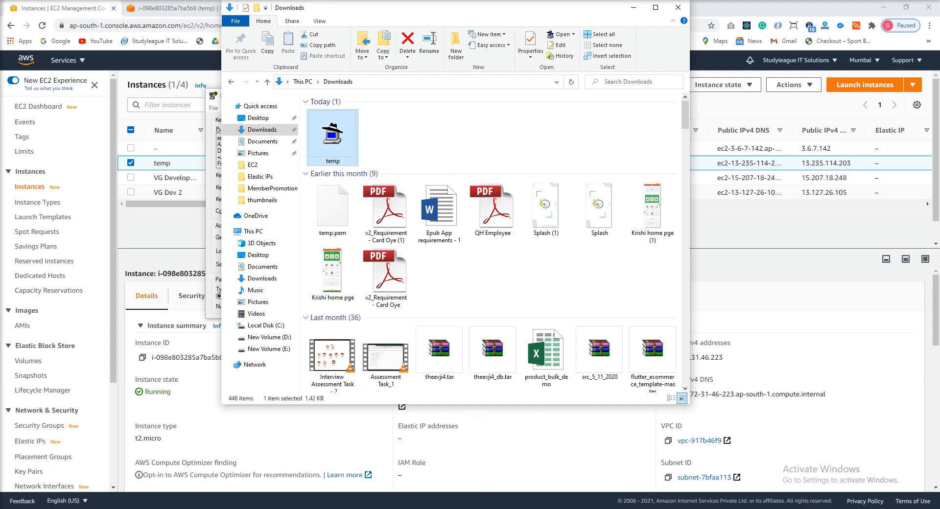
- Close the File Explorer and PuTTY Key Generator windows to get back to the PuTTY configuration
click(476, 508)
click(678, 7)
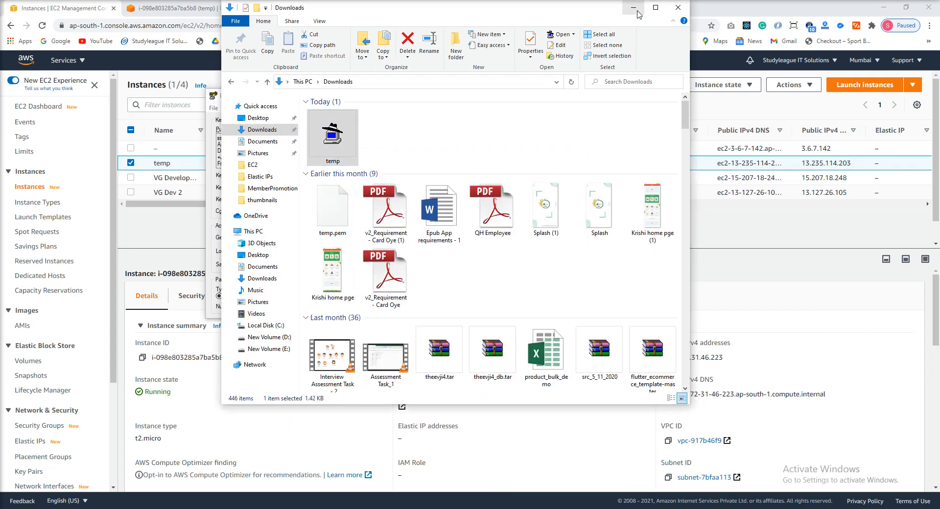
click(428, 96)
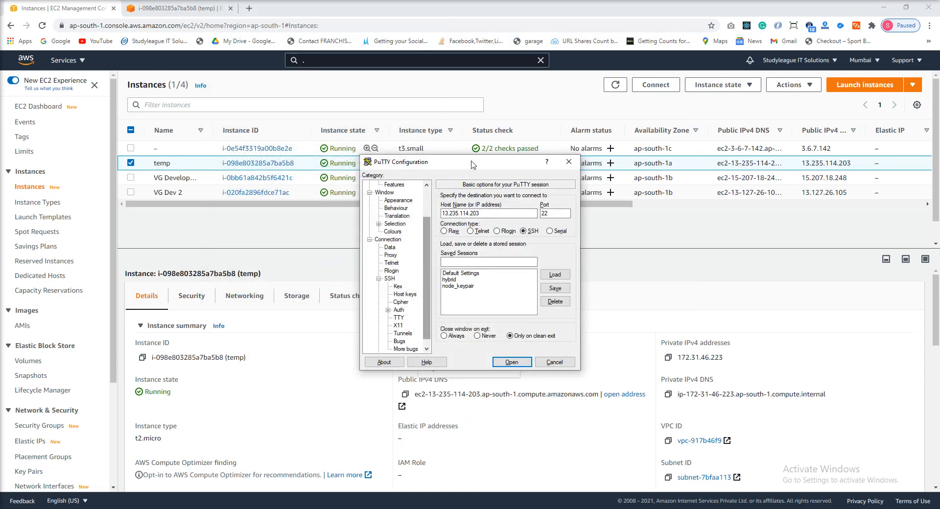
- Copy the temp instance's public IPv4 DNS from its instance summary in the EC2 console and return to the PuTTY configuration
double_click(491, 214)
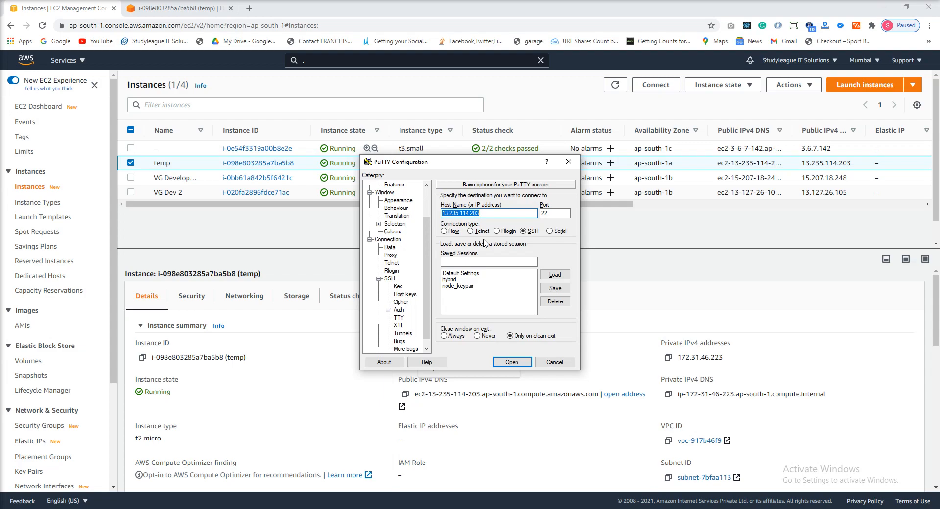
click(830, 339)
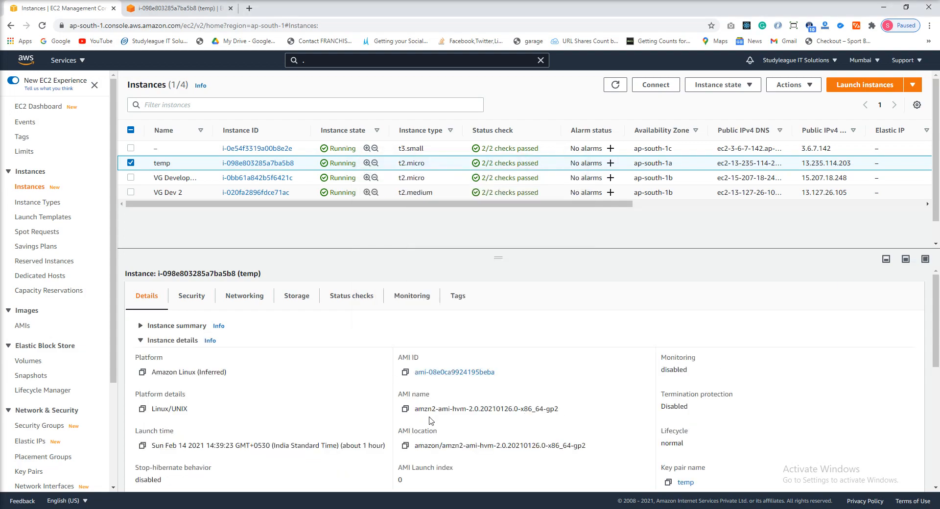
scroll(349, 397, down, 1)
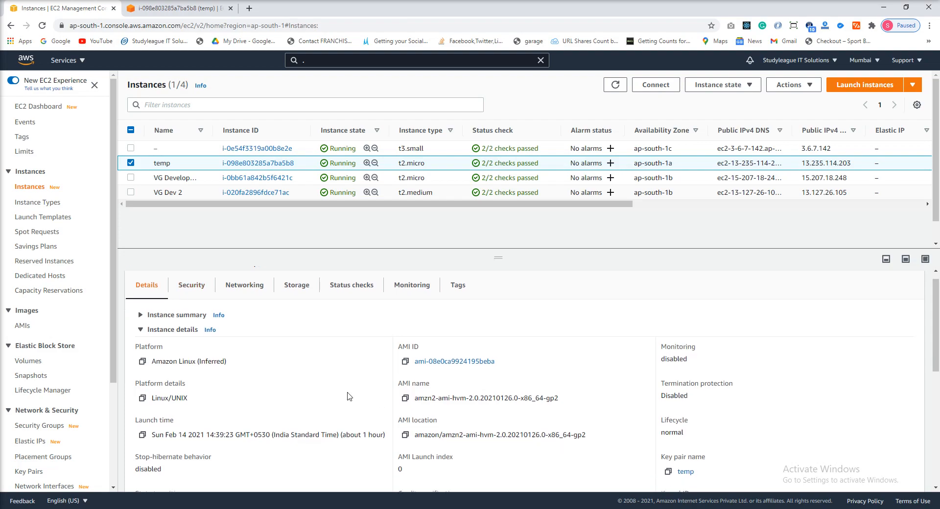
scroll(206, 343, up, 2)
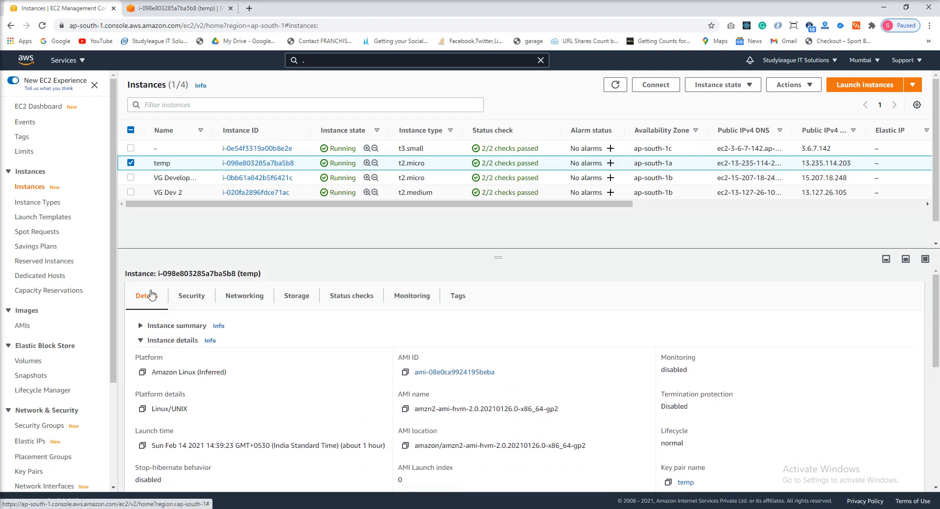
scroll(474, 406, down, 1)
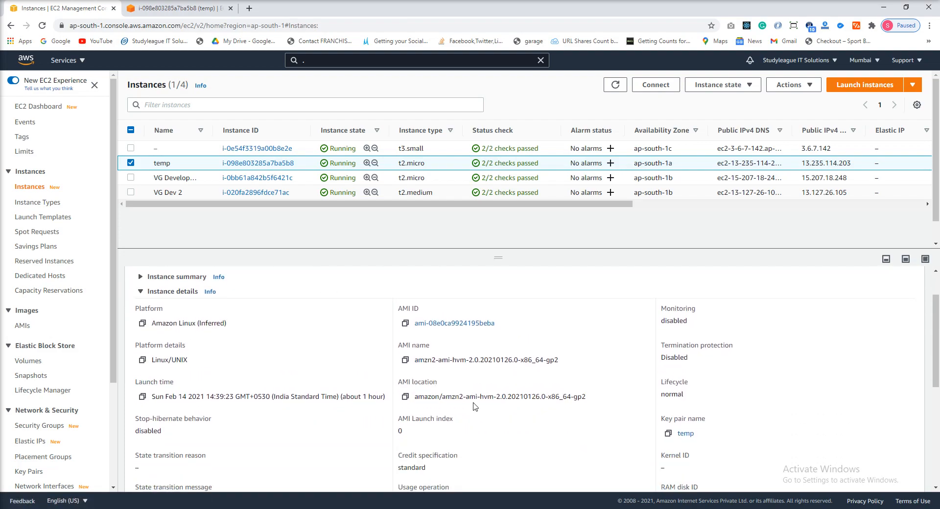
scroll(403, 345, up, 1)
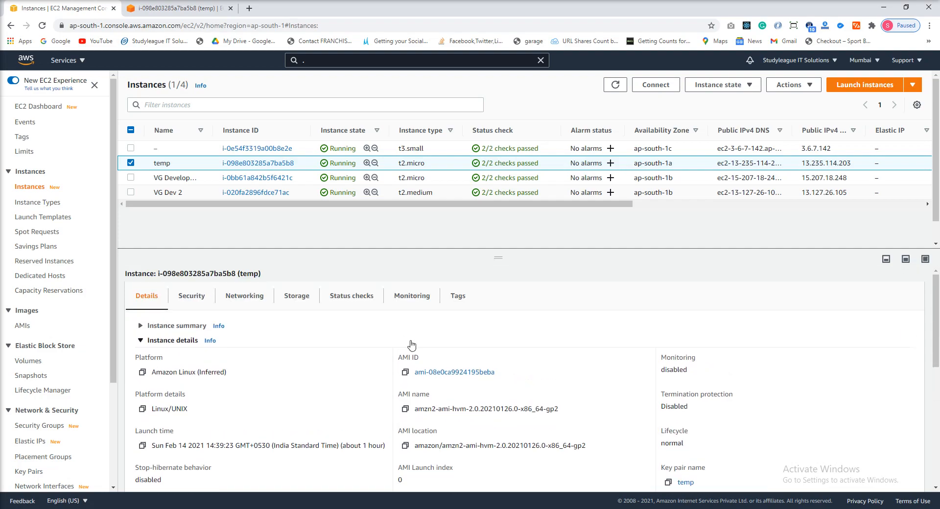
click(172, 327)
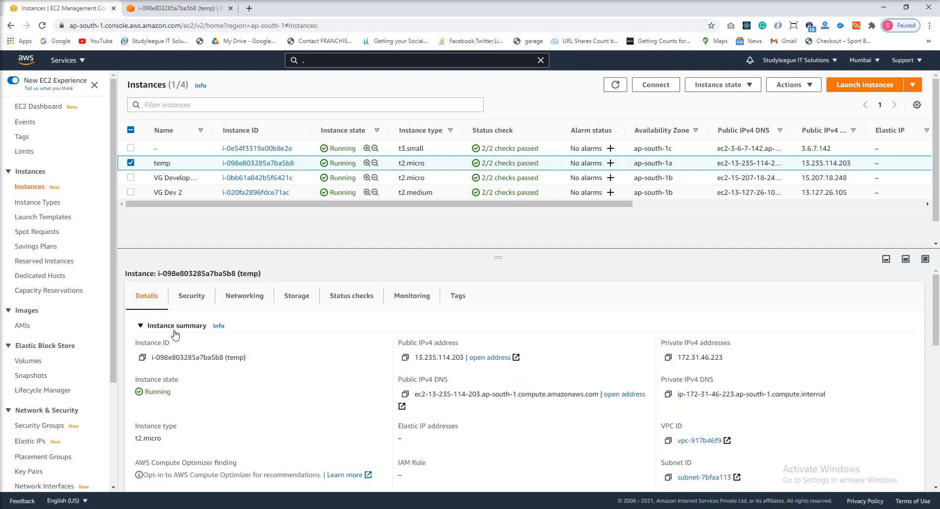
click(405, 398)
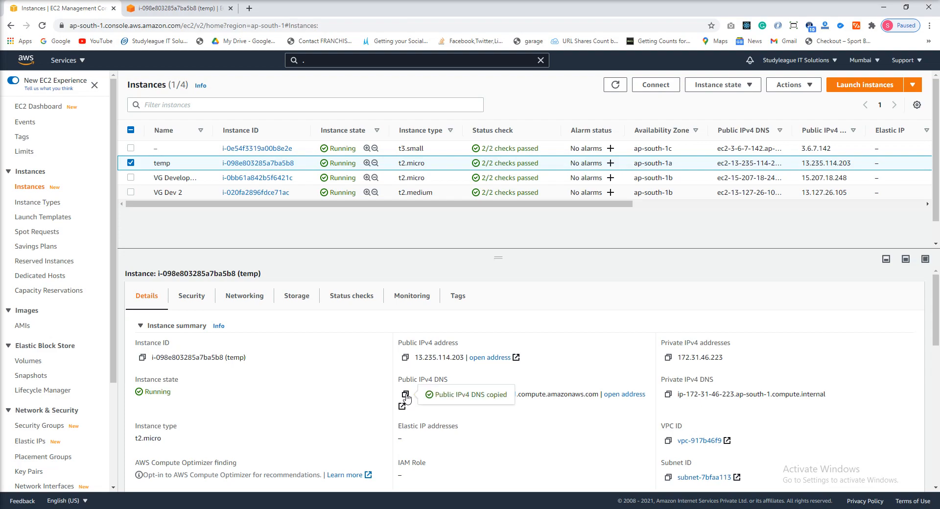
key(alt+Tab)
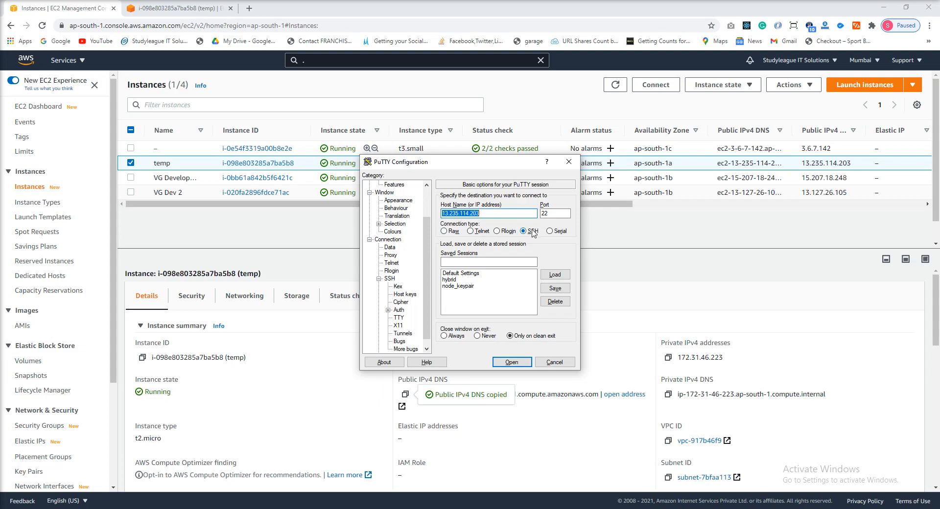
drag(426, 221, 429, 207)
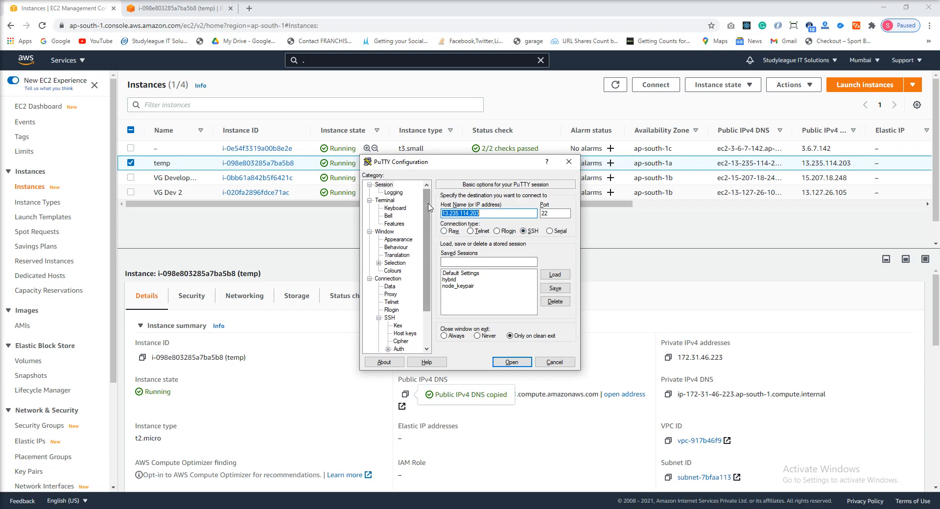
- Set the temp PuTTY key file from Downloads as the private key for SSH authentication
click(399, 349)
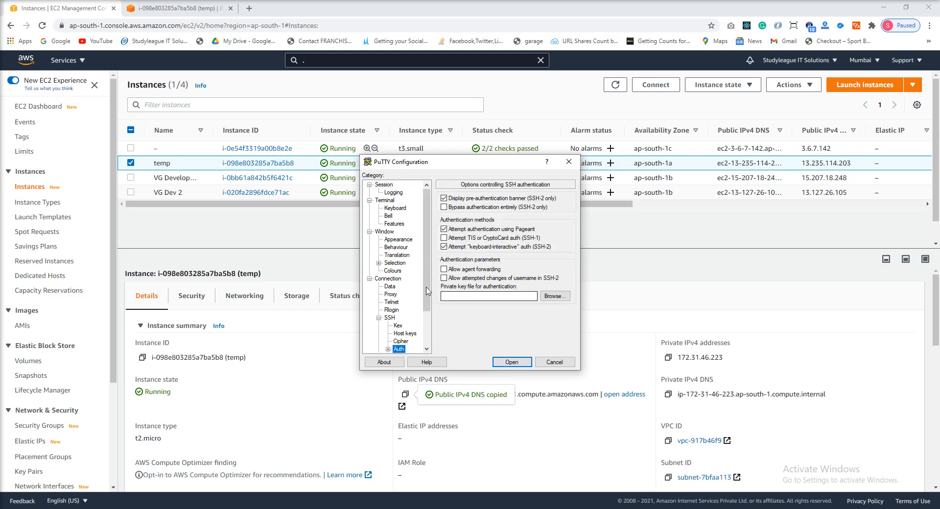
drag(427, 294, 427, 323)
click(553, 296)
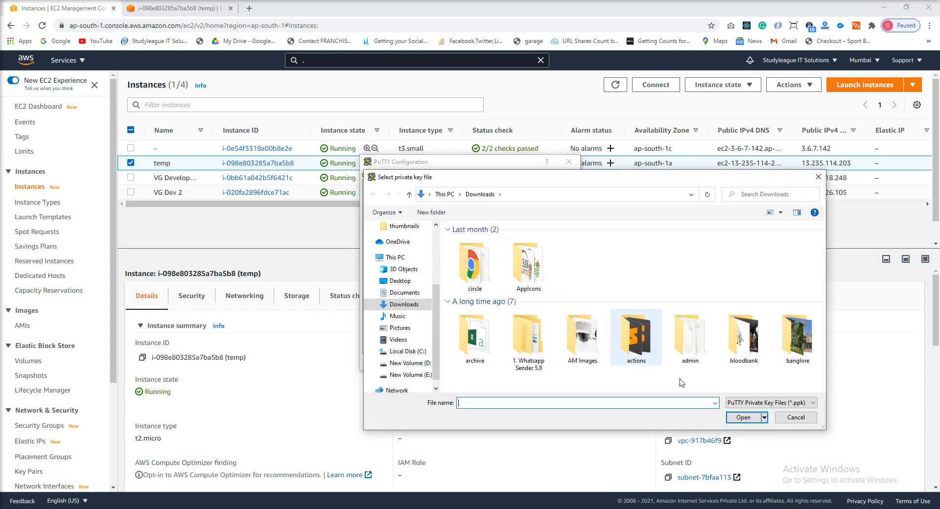
click(480, 287)
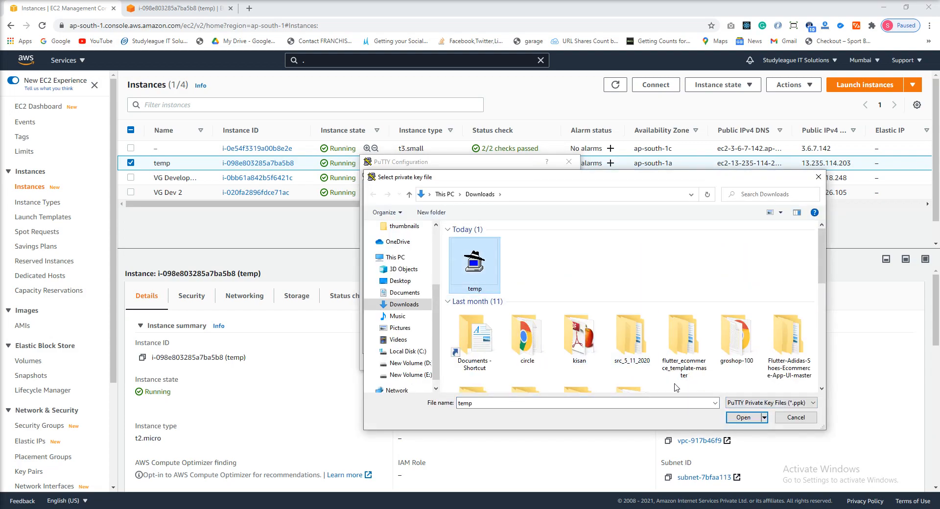
click(749, 419)
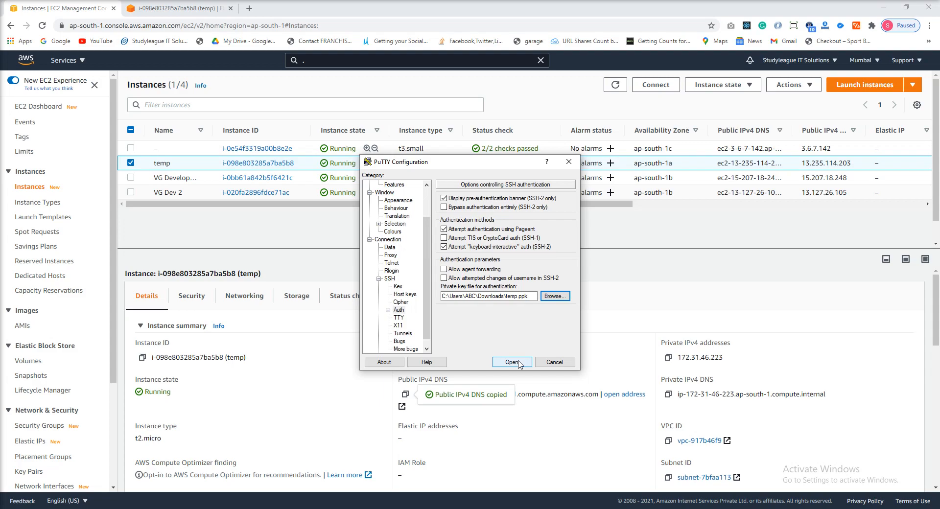
- Save the connection settings as a PuTTY session named temp_instance
scroll(428, 265, up, 2)
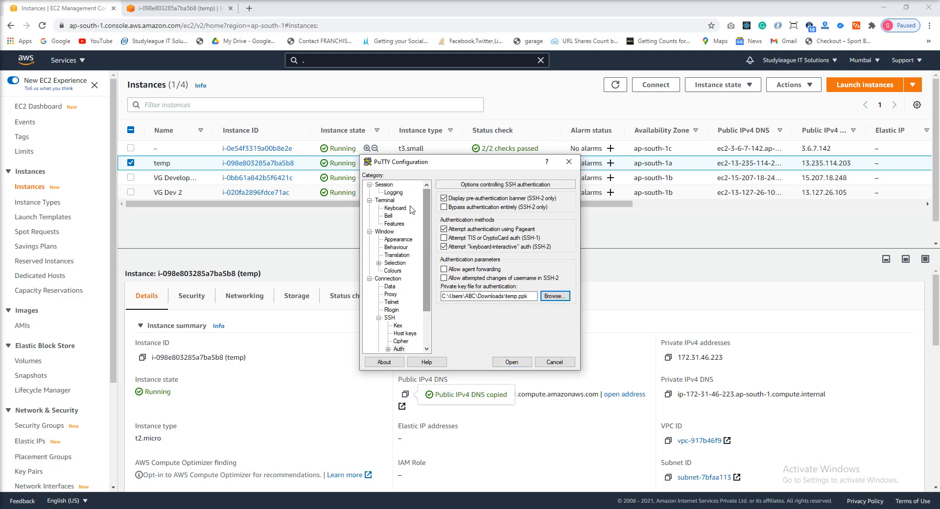
click(384, 185)
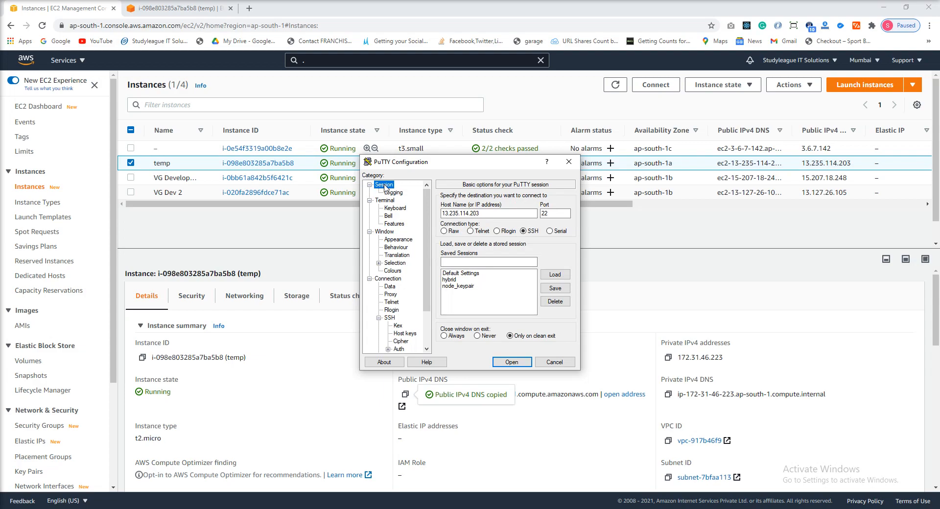
click(502, 263)
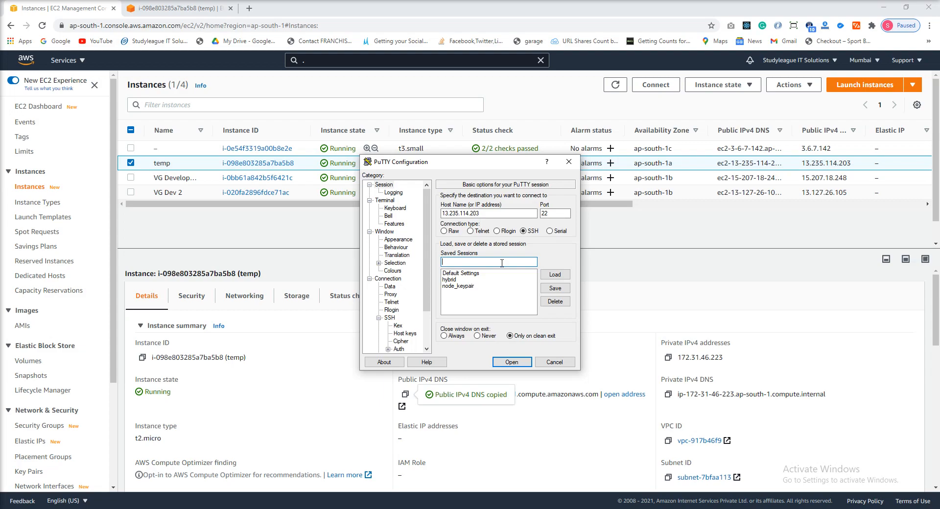
text(temp_instance)
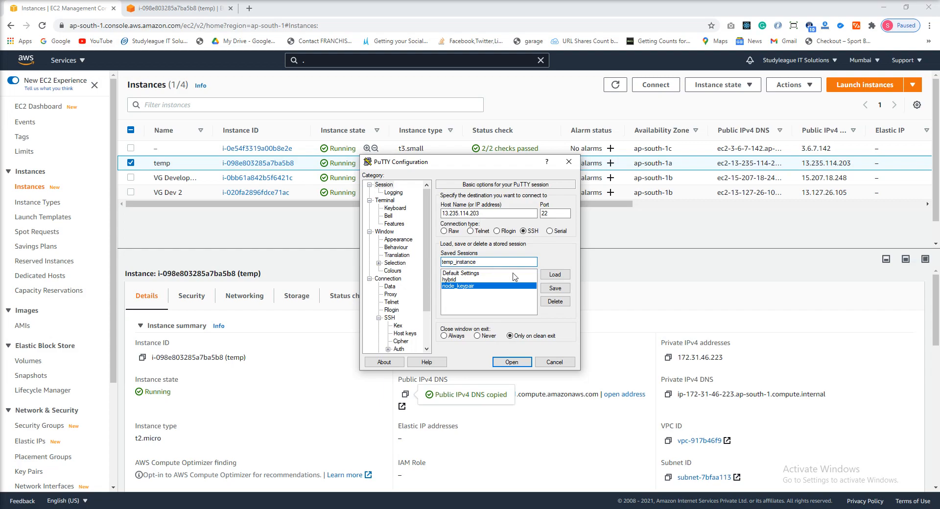
click(563, 295)
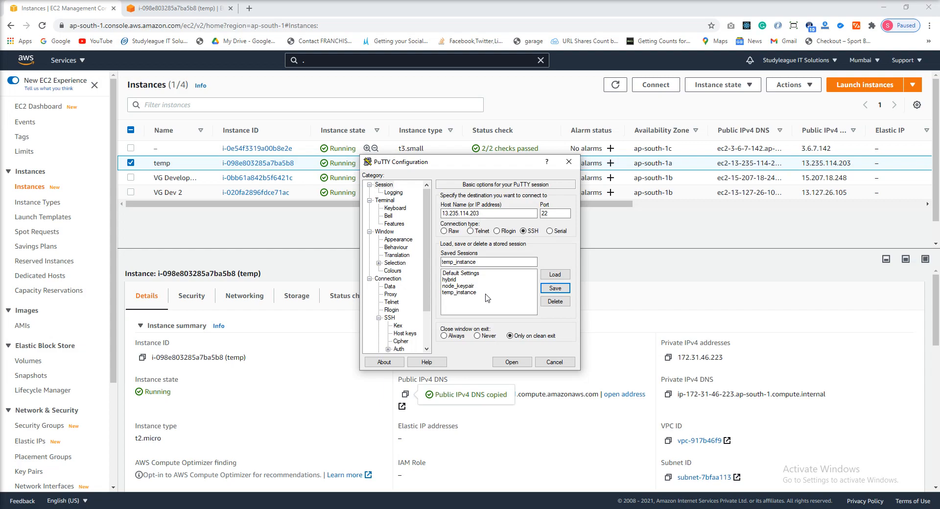
- Open the SSH connection to the temp instance, accept and cache its host key, and log in as ec2-user
click(512, 362)
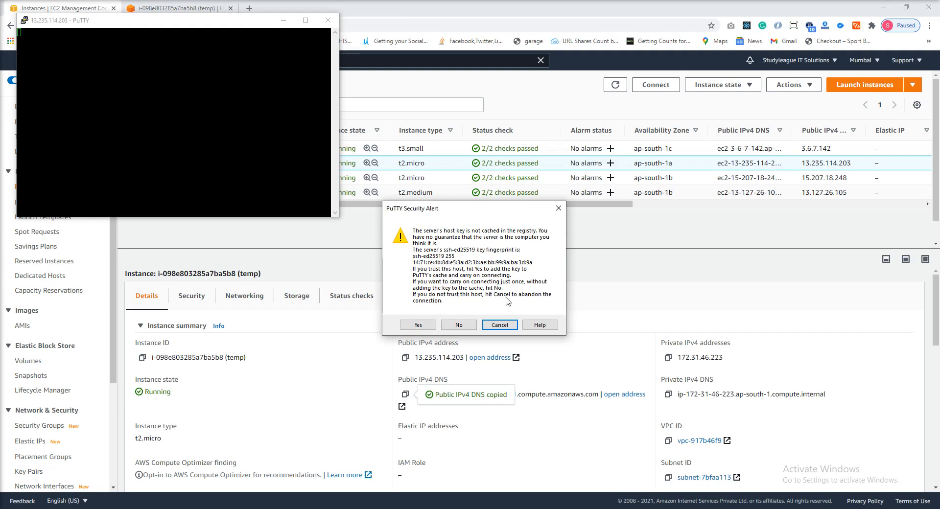
click(420, 326)
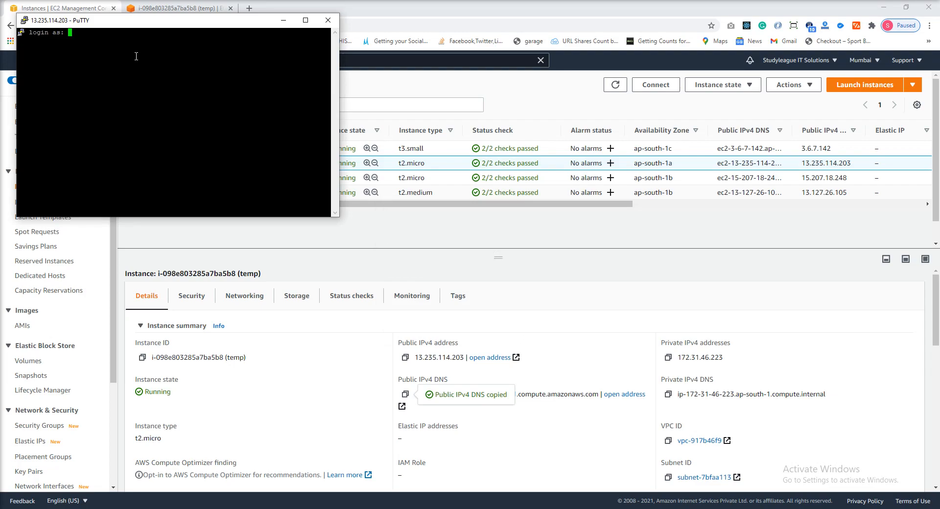
text(ec2-user)
key(Return)
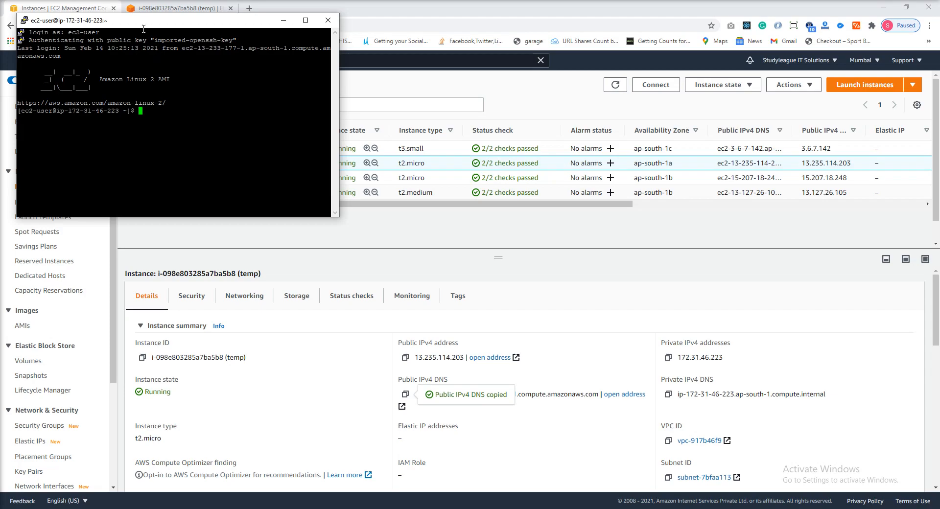
- Compare the PuTTY terminal's prompt with the browser-based EC2 terminal of the temp instance by placing the PuTTY window beside it
drag(107, 23, 130, 77)
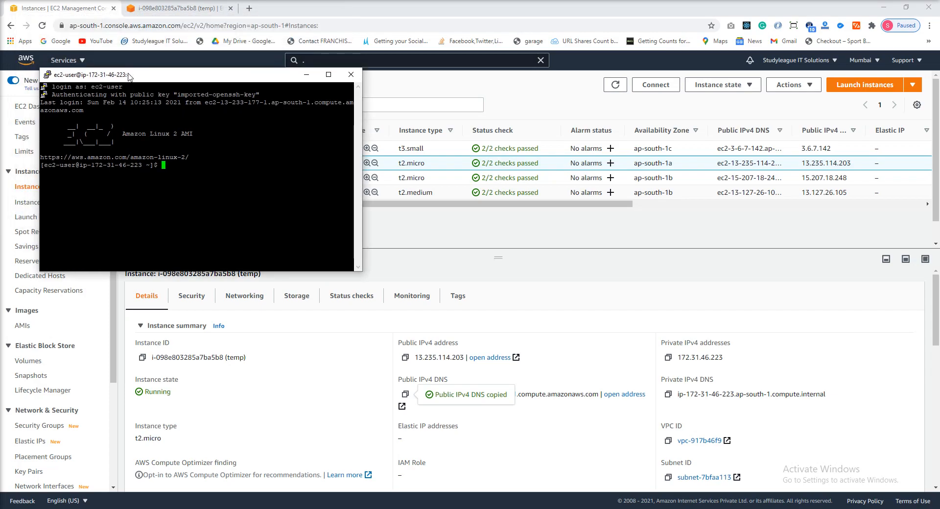
click(156, 9)
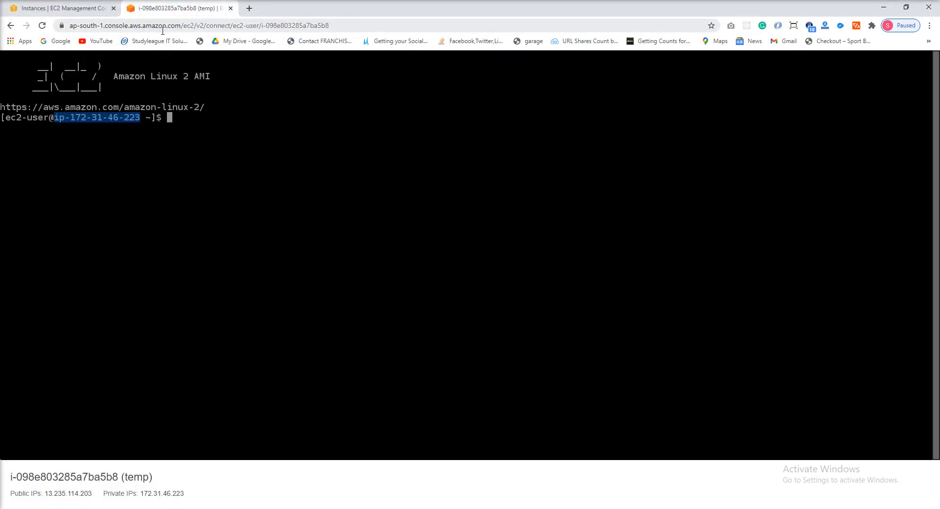
key(alt+Tab)
drag(260, 78, 457, 78)
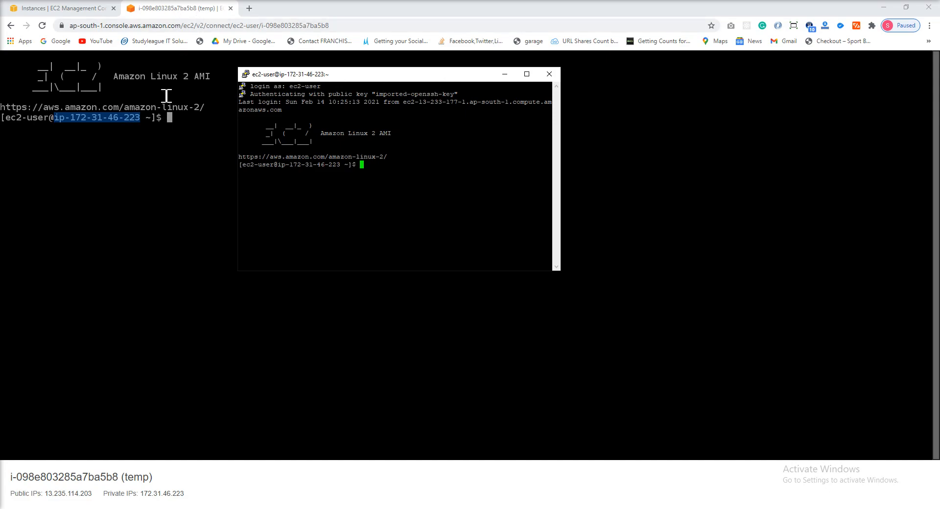
click(139, 178)
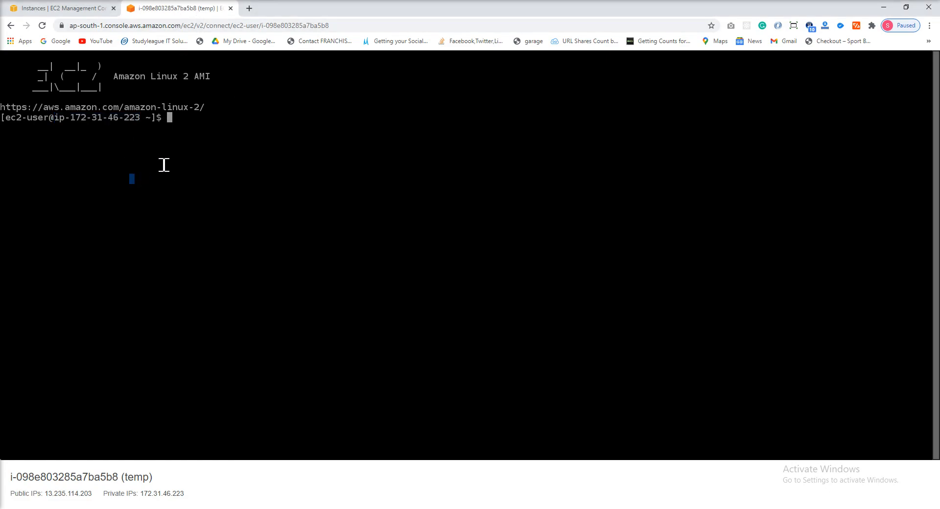
key(alt+Tab)
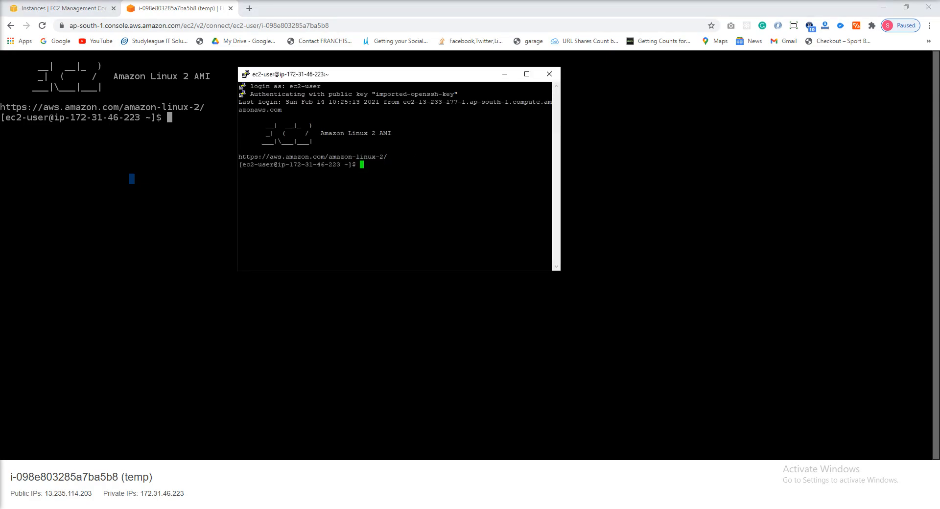
click(416, 508)
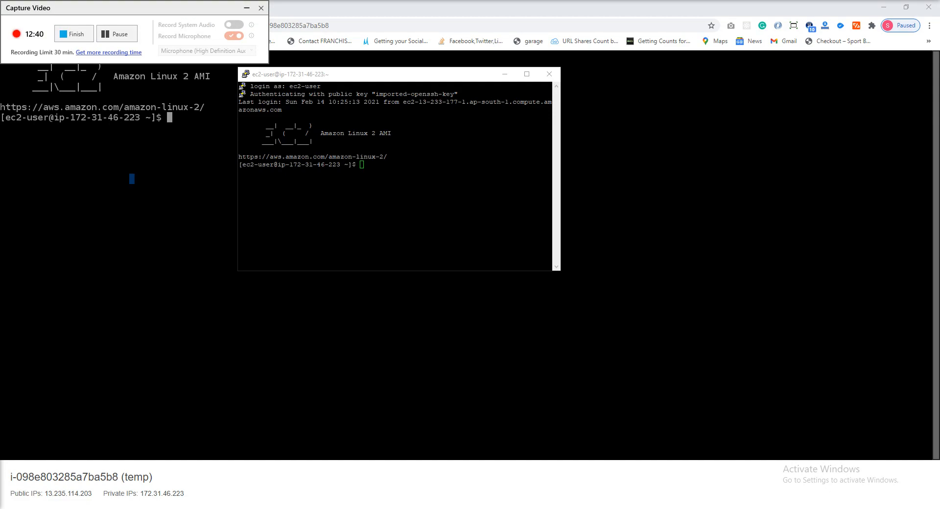